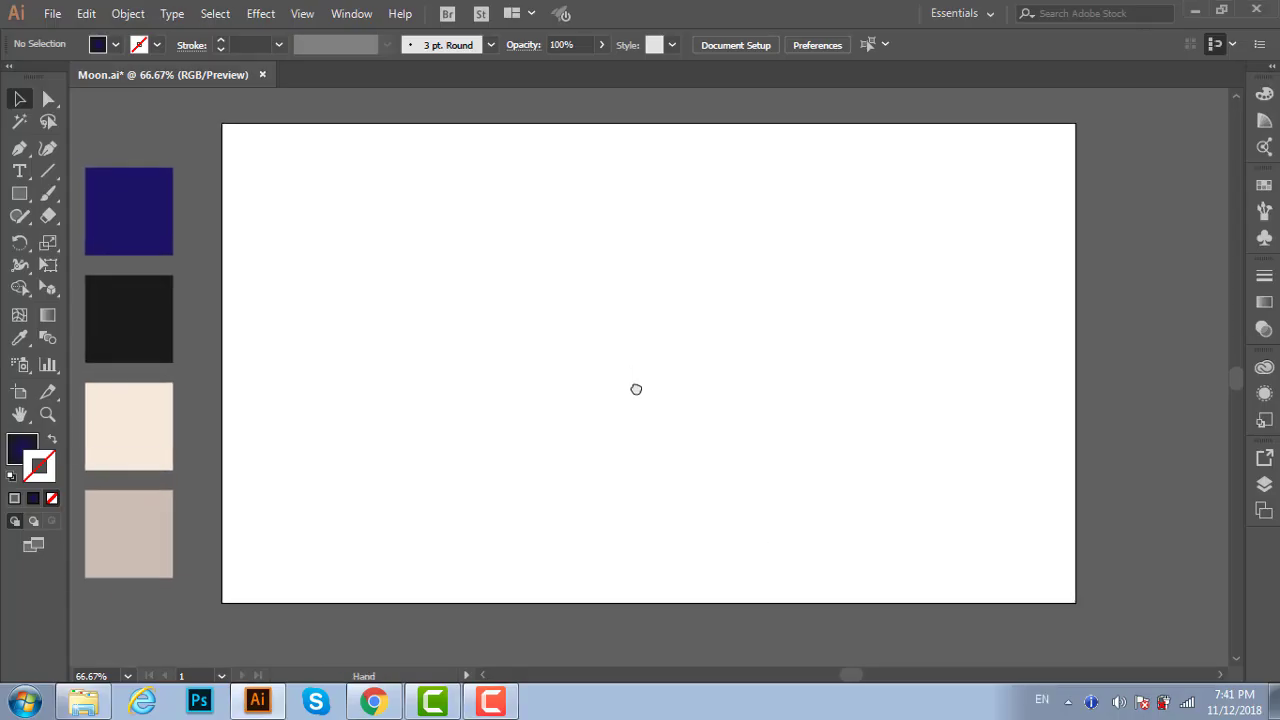
# Draw a large circle at the artboard centre, fill it with the cream swatch, then deselect
pyautogui.moveTo(19, 193); pyautogui.dragTo(100, 237)
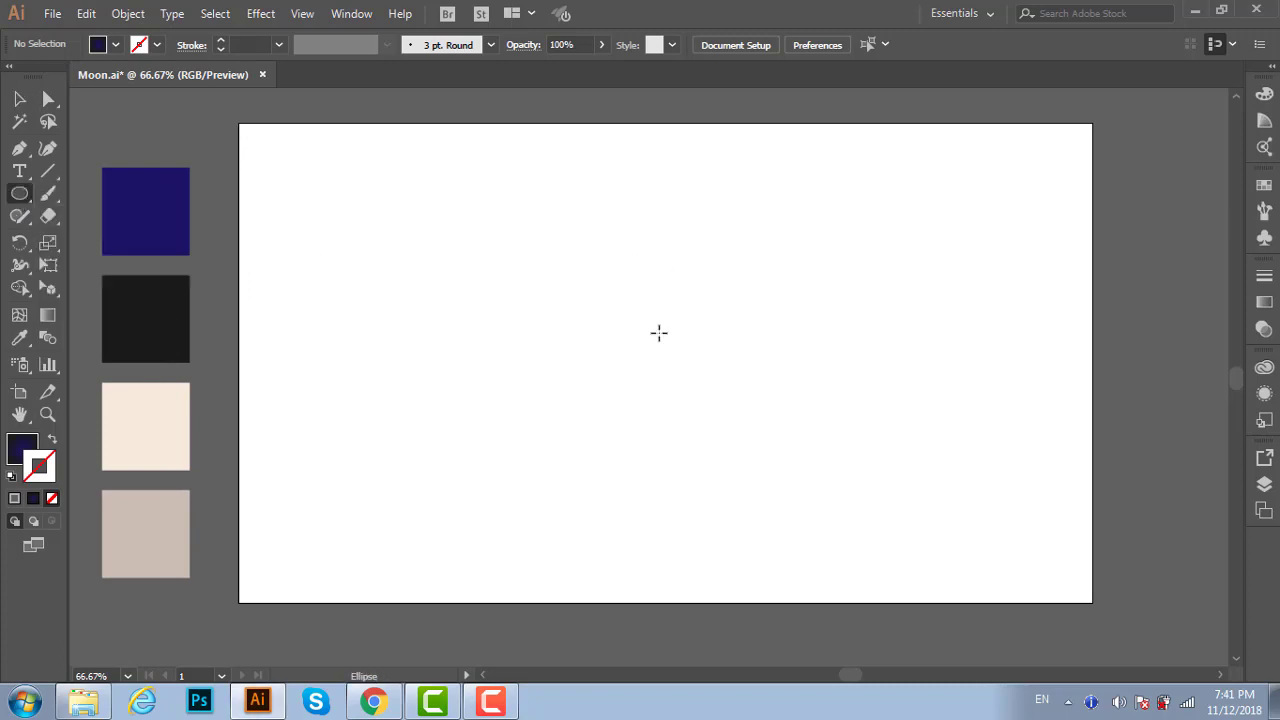
pyautogui.moveTo(657, 334); pyautogui.dragTo(840, 257)
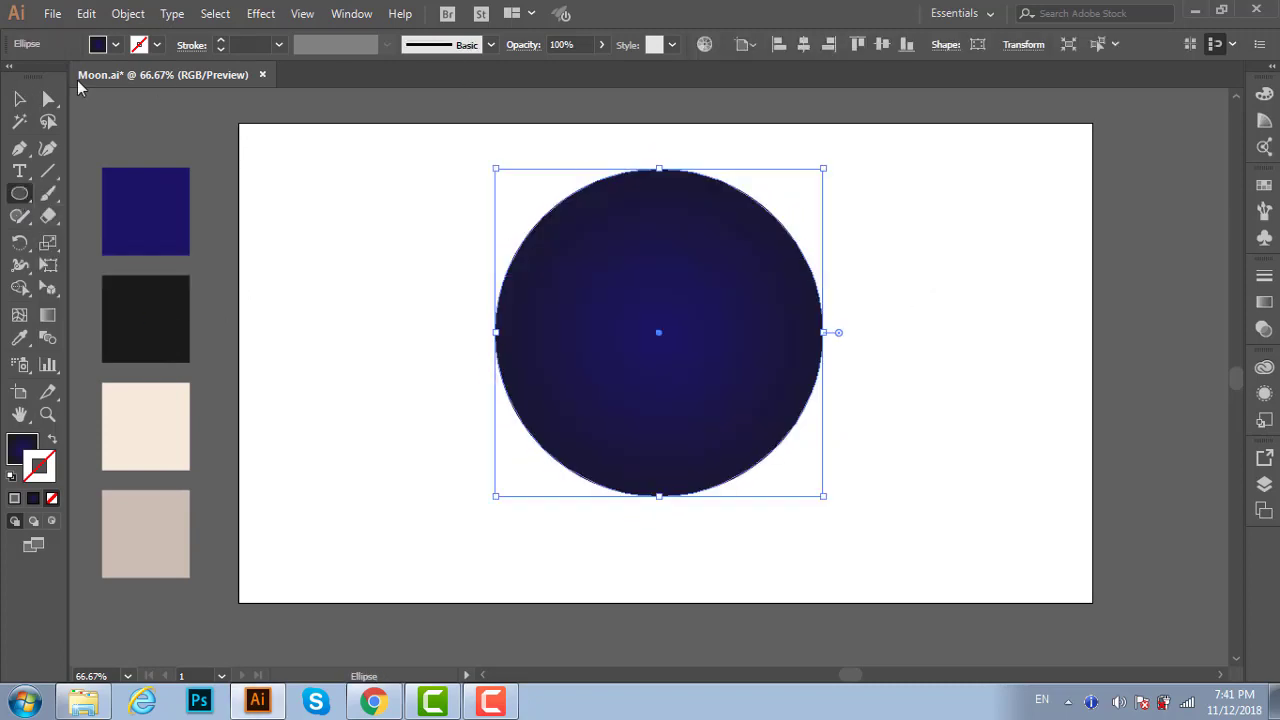
pyautogui.press('v')
pyautogui.press('i')
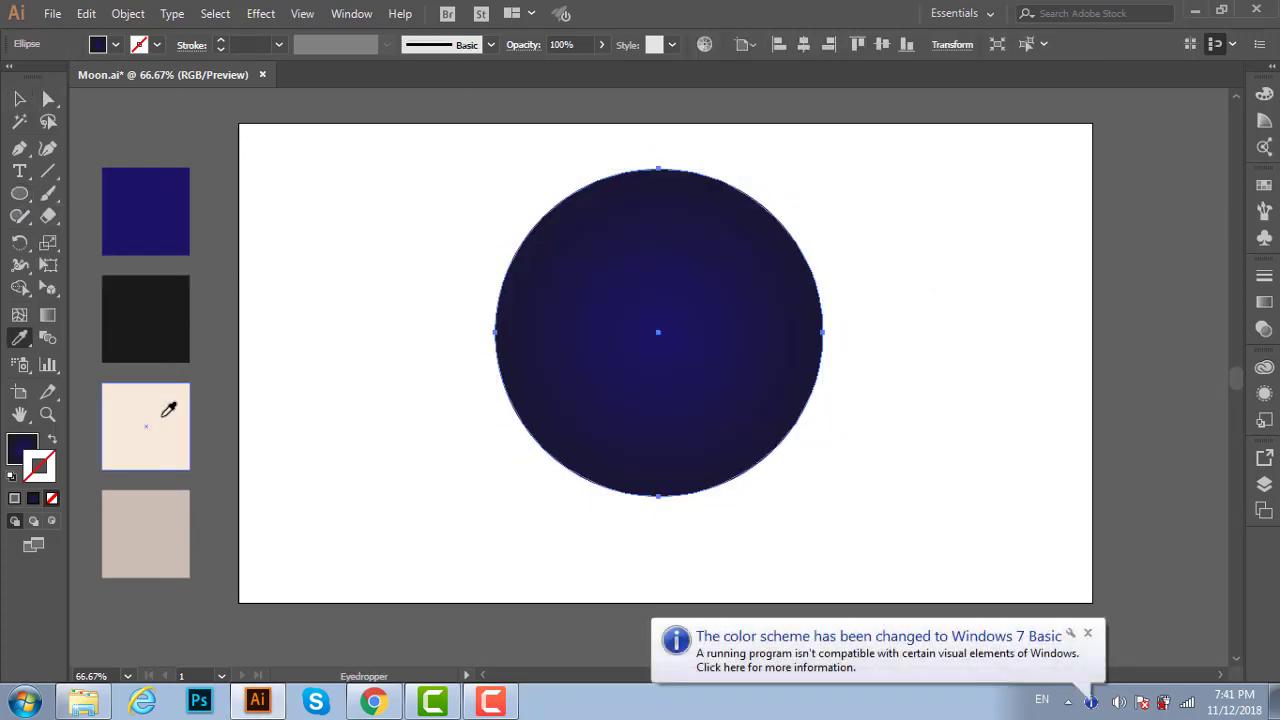
pyautogui.click(163, 415)
pyautogui.press('v')
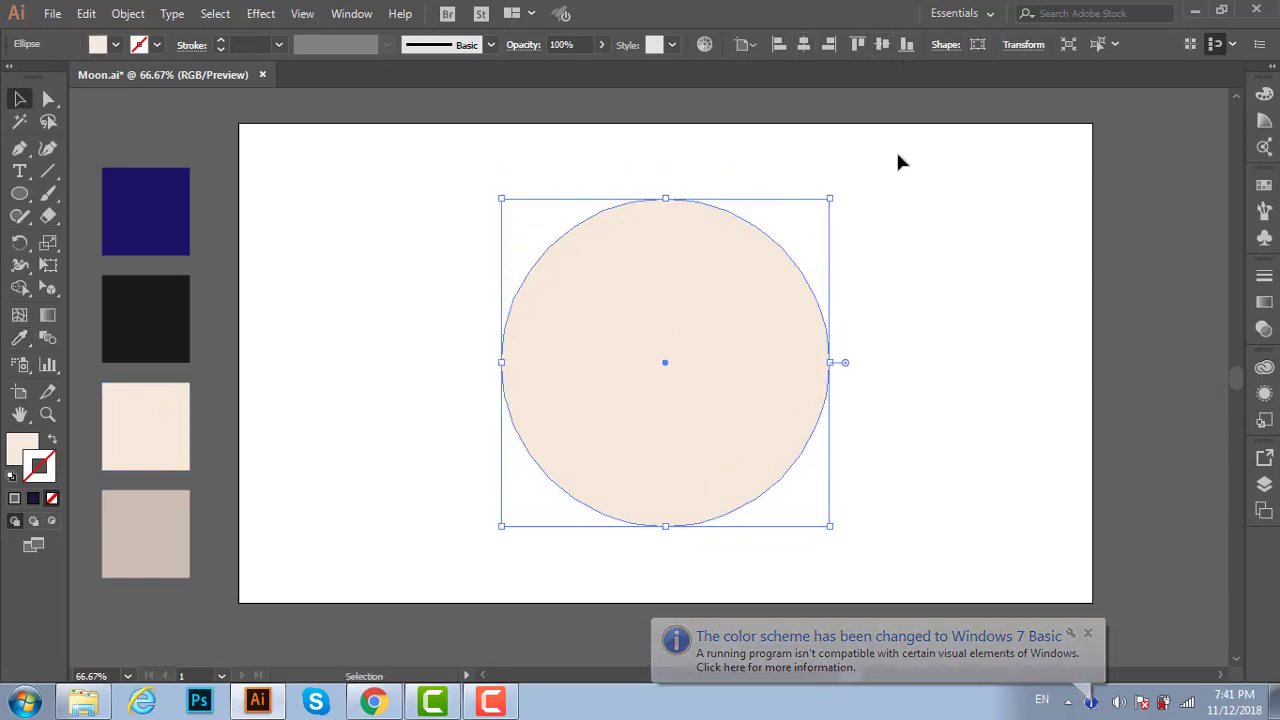
pyautogui.click(898, 162)
# Draw a closed Pen-tool shape overlapping the moon's left side and select it
pyautogui.press('p')
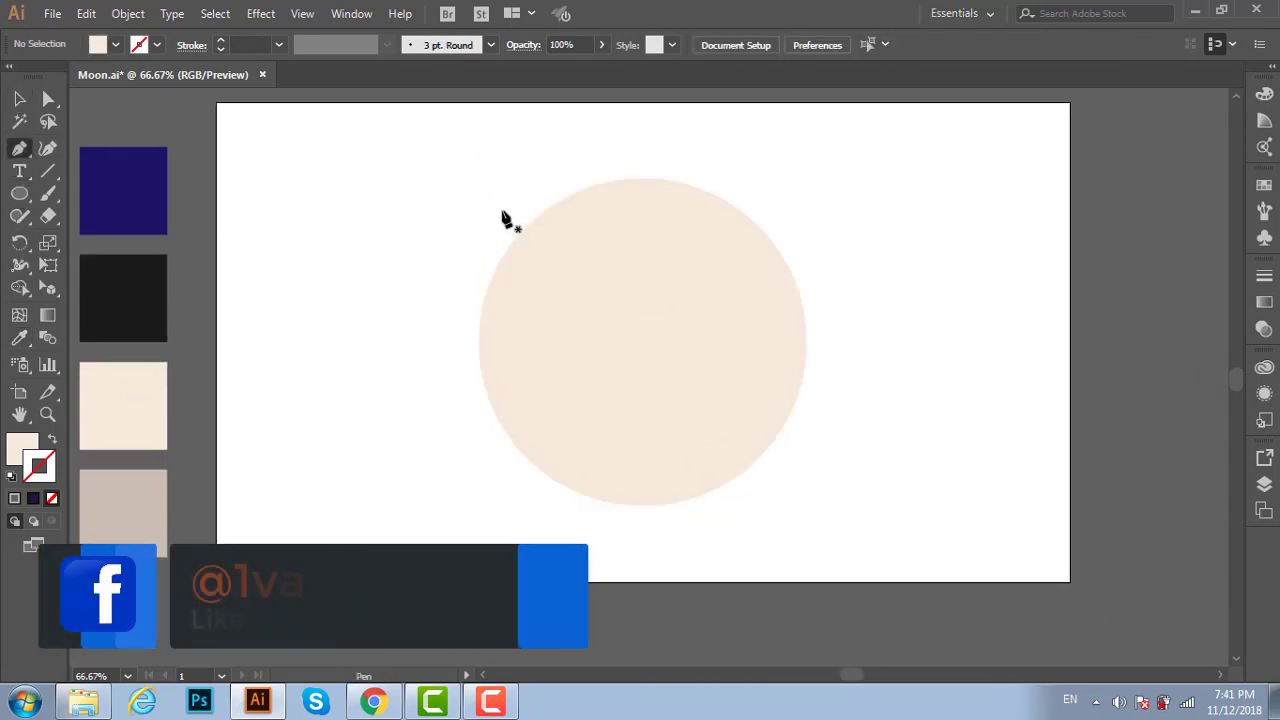
pyautogui.click(507, 209)
pyautogui.moveTo(731, 519); pyautogui.dragTo(935, 593)
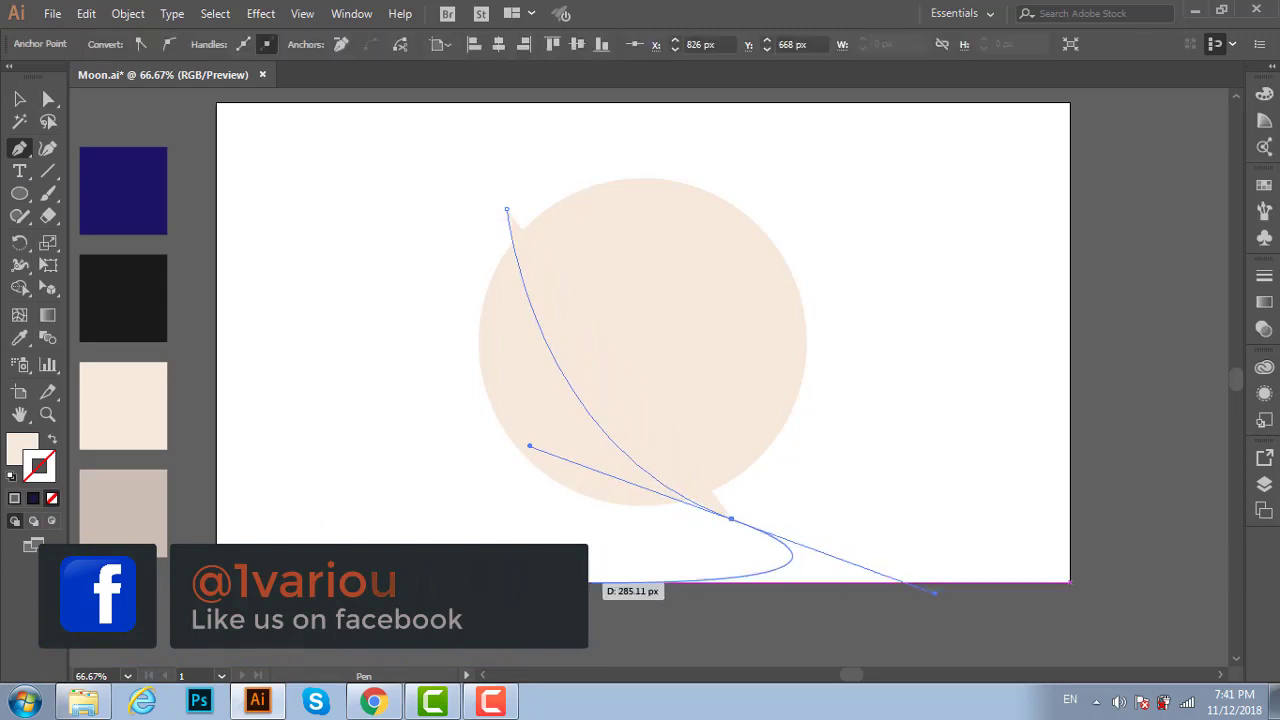
pyautogui.click(395, 562)
pyautogui.click(318, 349)
pyautogui.click(413, 191)
pyautogui.click(507, 209)
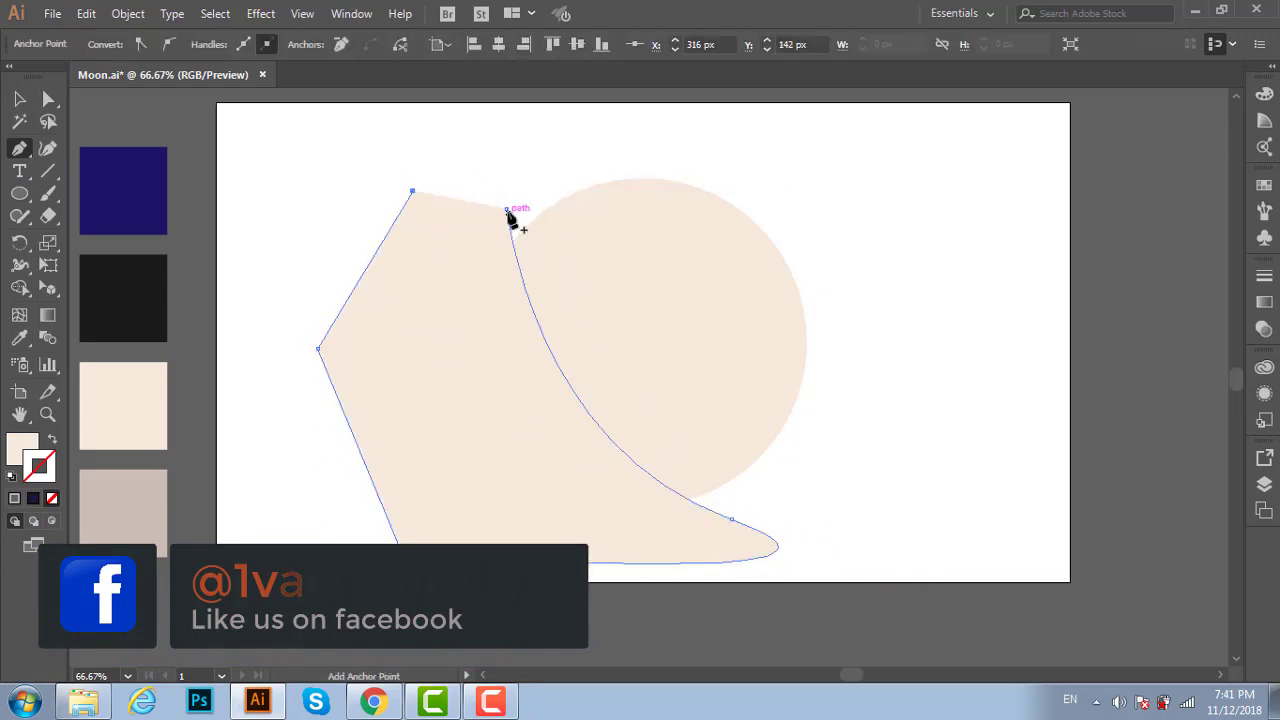
pyautogui.press('v')
pyautogui.moveTo(443, 135); pyautogui.dragTo(815, 330)
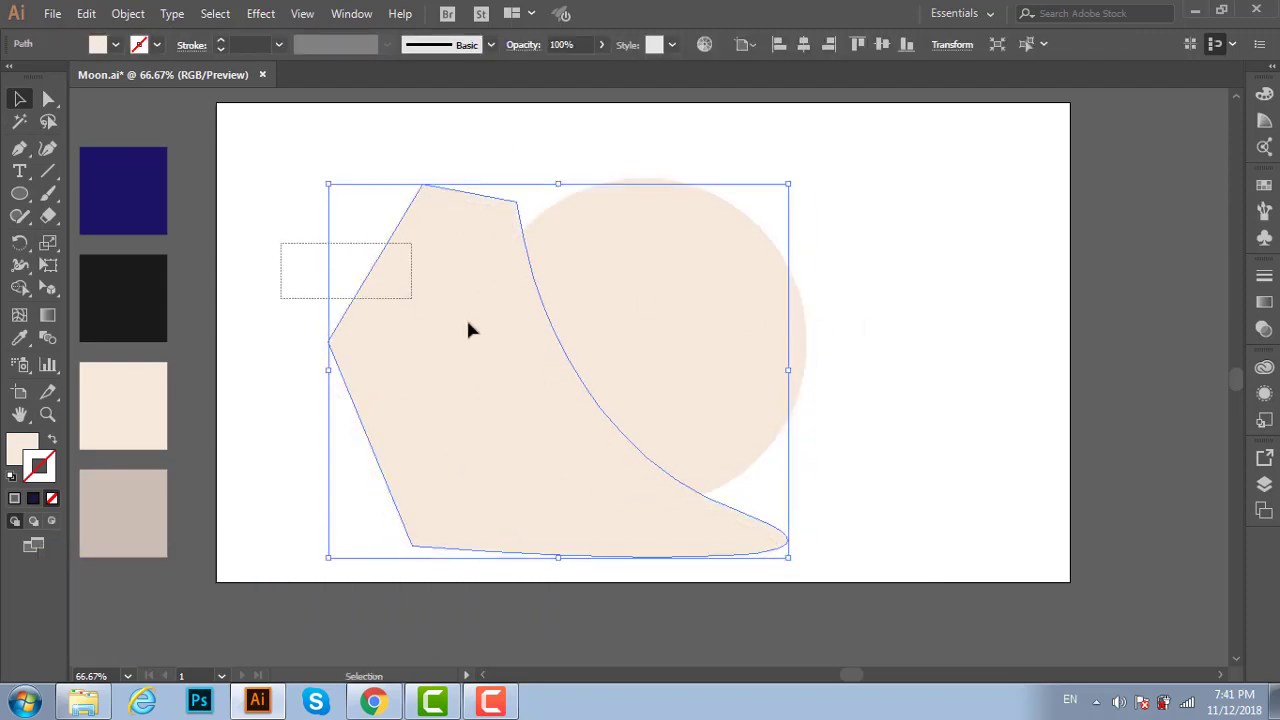
# Fill the shape taupe and trim away its part outside the circle with Shape Builder
pyautogui.press('i')
pyautogui.click(144, 513)
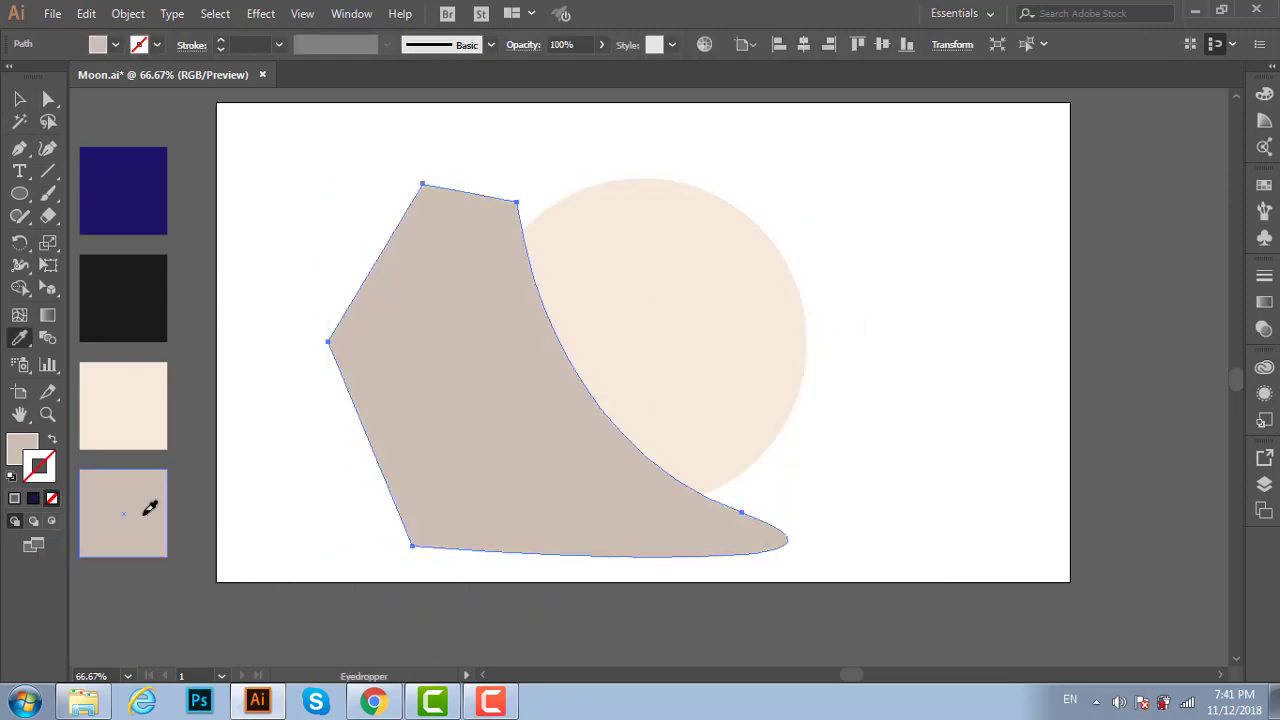
pyautogui.press('v')
pyautogui.moveTo(300, 187); pyautogui.dragTo(620, 362)
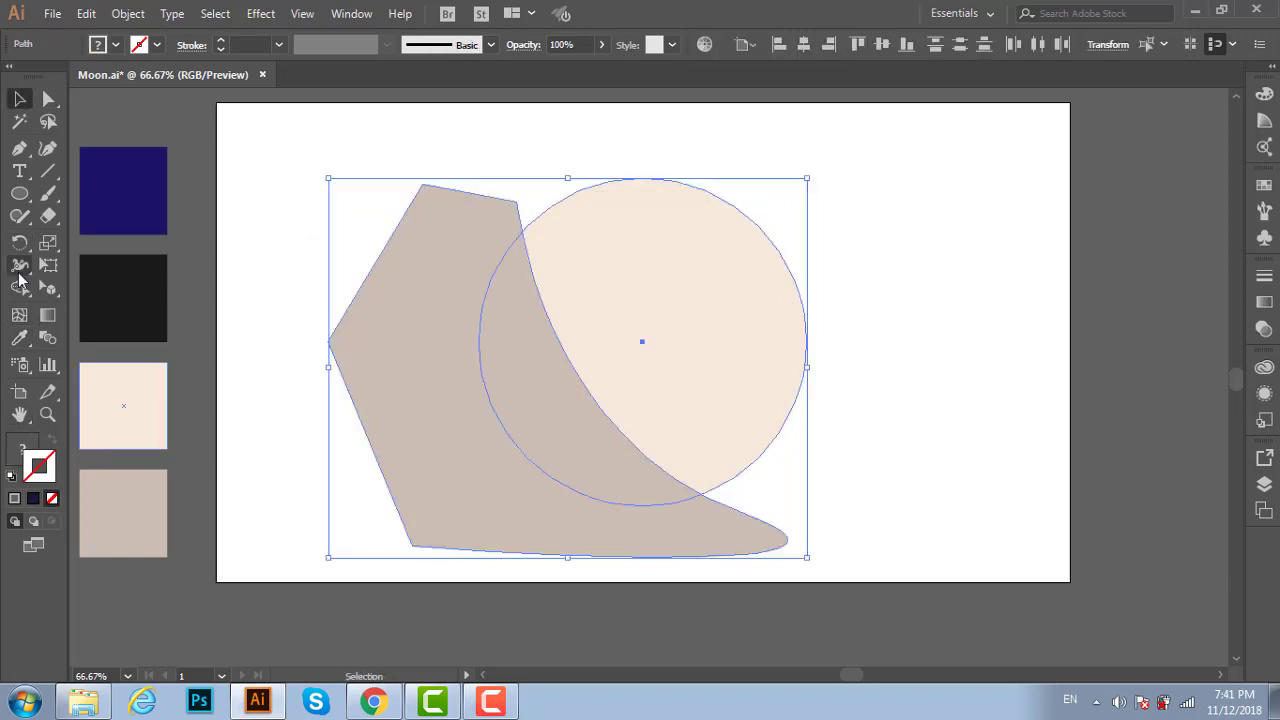
pyautogui.click(19, 290)
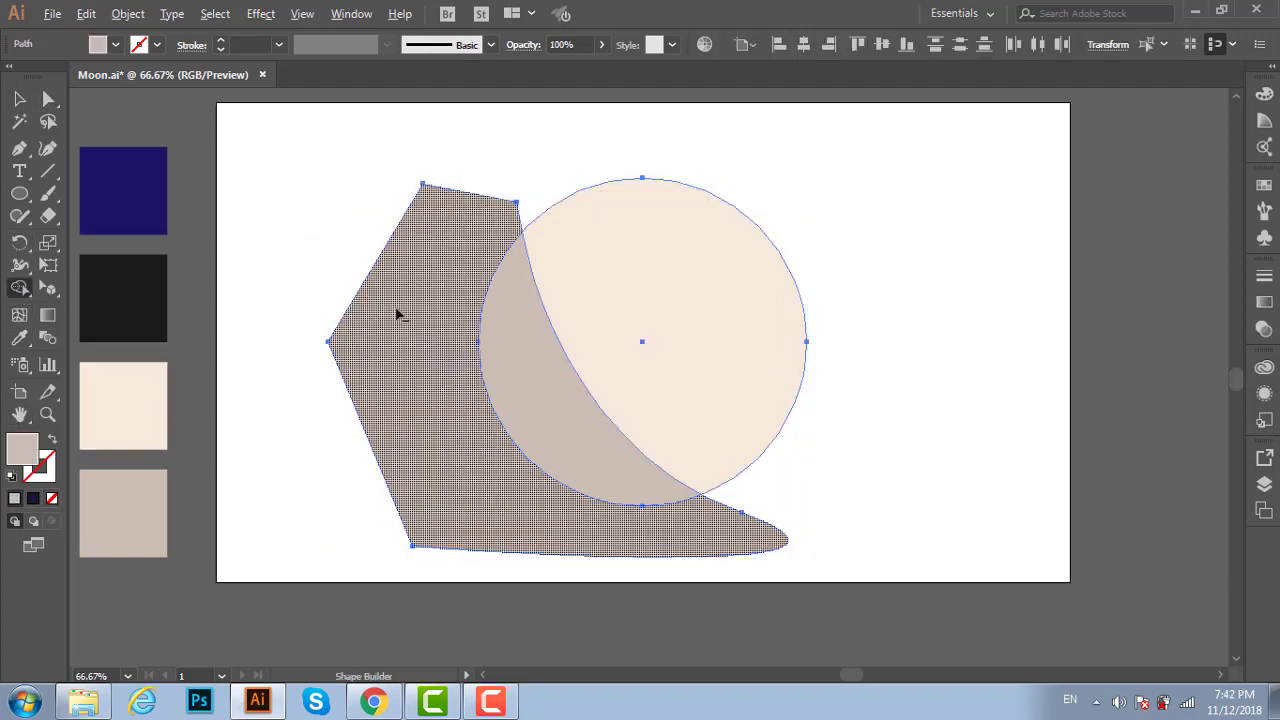
pyautogui.keyDown('alt'); pyautogui.click(402, 318); pyautogui.keyUp('alt')
pyautogui.click(19, 100)
pyautogui.click(405, 340)
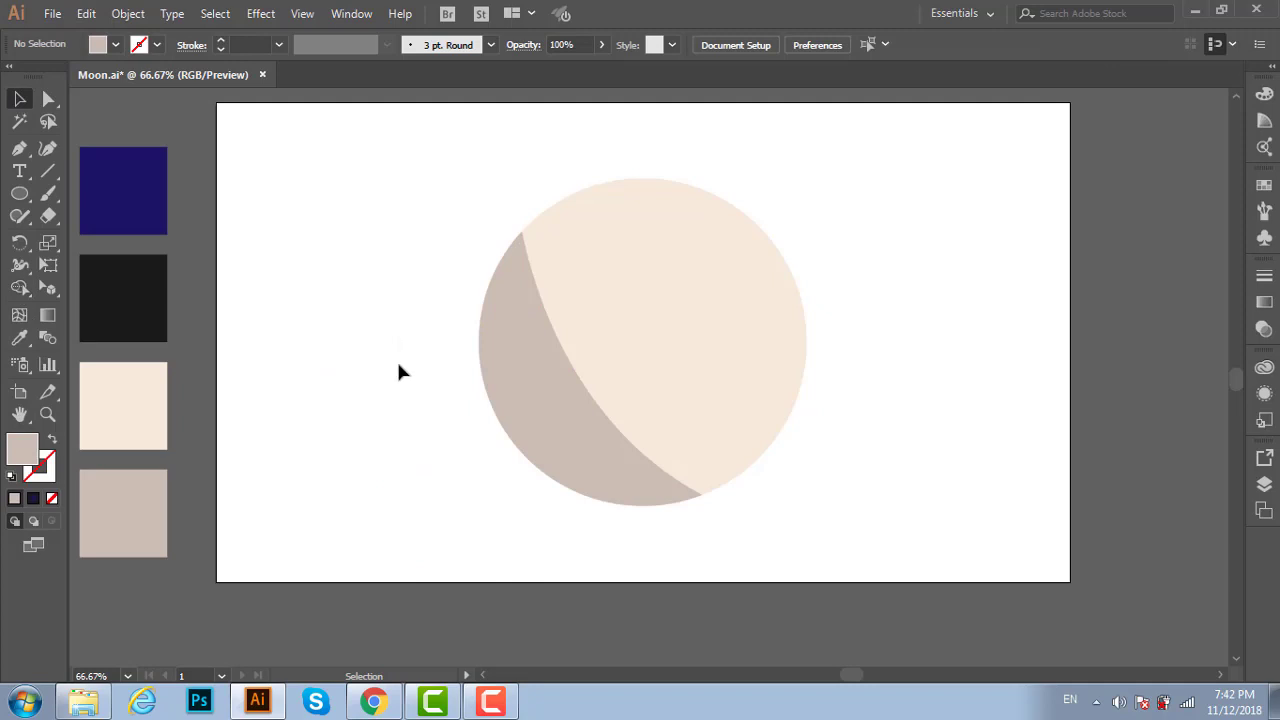
# Set the fill to sampled taupe and the stroke to white FFFFFF, then deselect
pyautogui.click(19, 193)
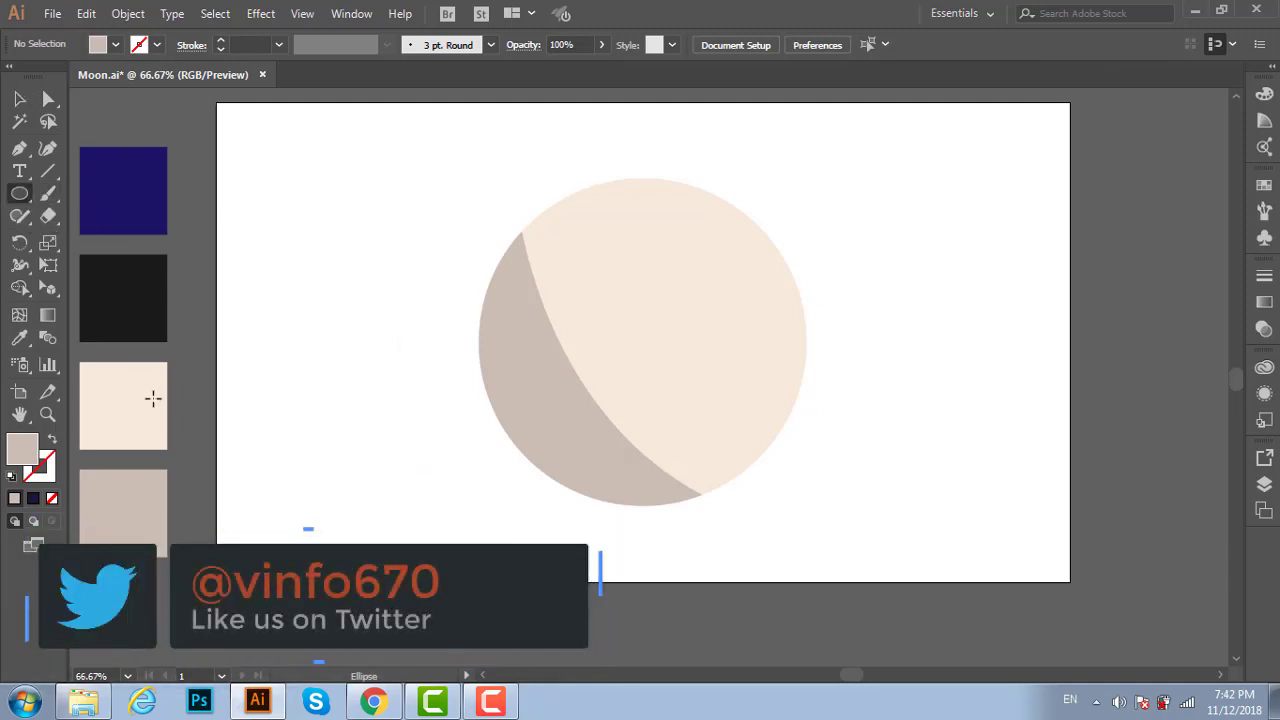
pyautogui.press('i')
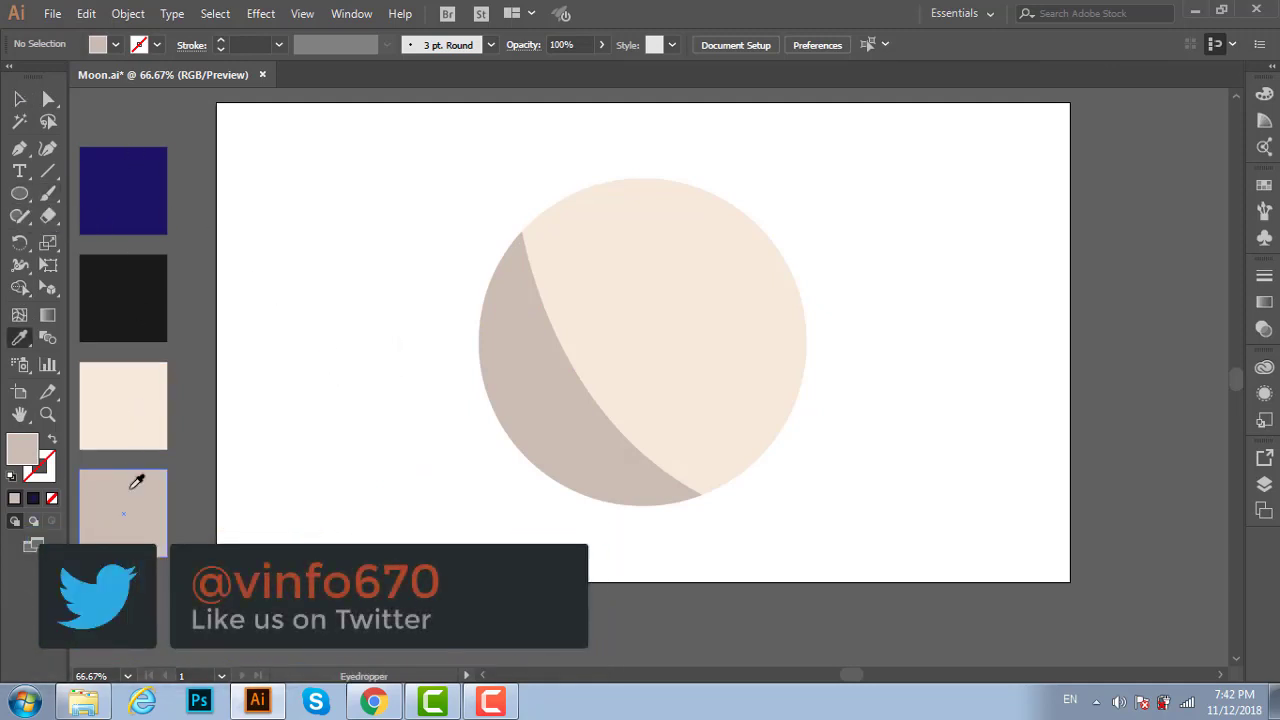
pyautogui.doubleClick(41, 477)
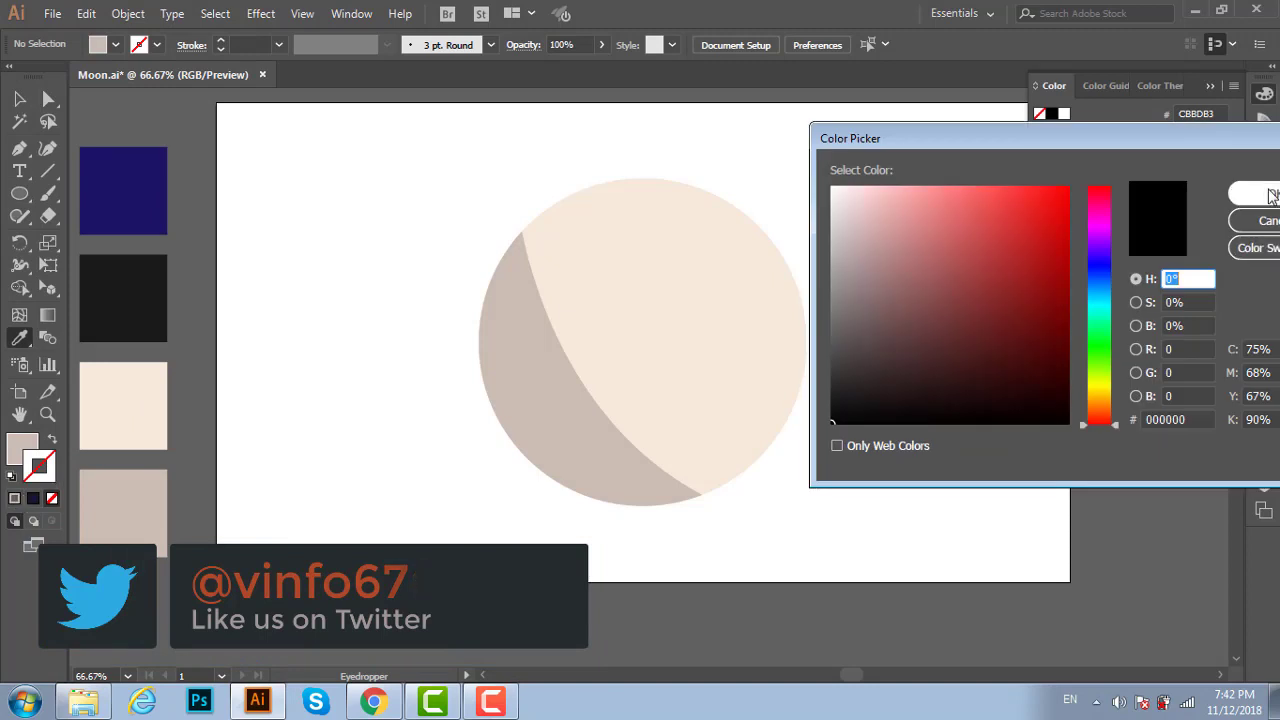
pyautogui.click(843, 209)
pyautogui.click(831, 187)
pyautogui.click(1255, 193)
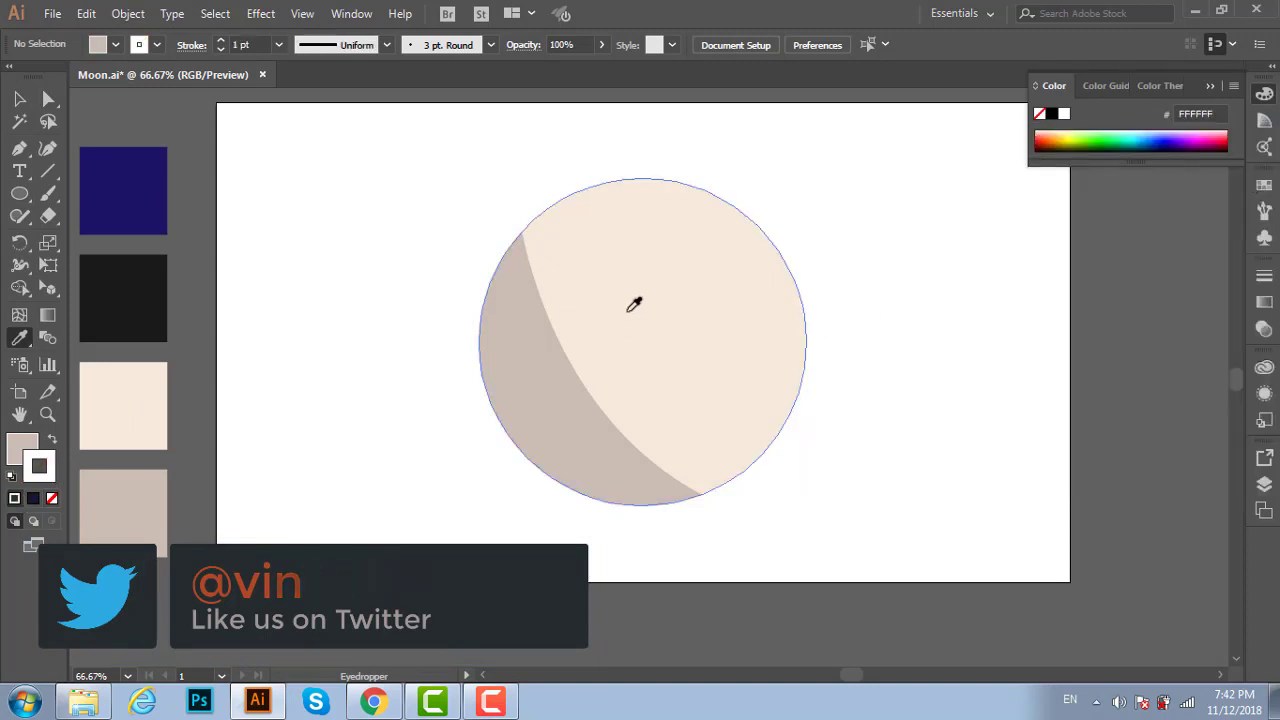
pyautogui.hotkey('ctrl', 'shift', 'a')
# Draw nine taupe crater circles of varying sizes across the moon
pyautogui.press('l')
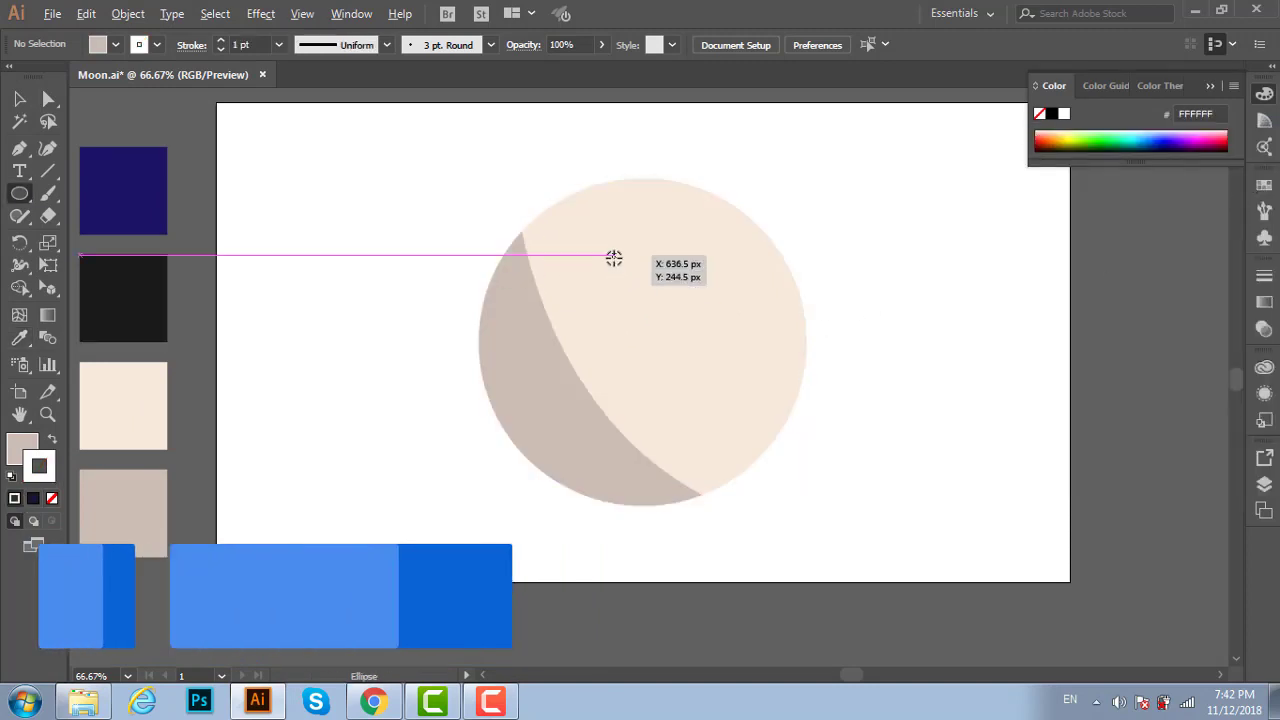
pyautogui.moveTo(613, 258)
pyautogui.mouseDown()
pyautogui.moveTo(637, 244)
pyautogui.moveTo(648, 269)
pyautogui.mouseUp()
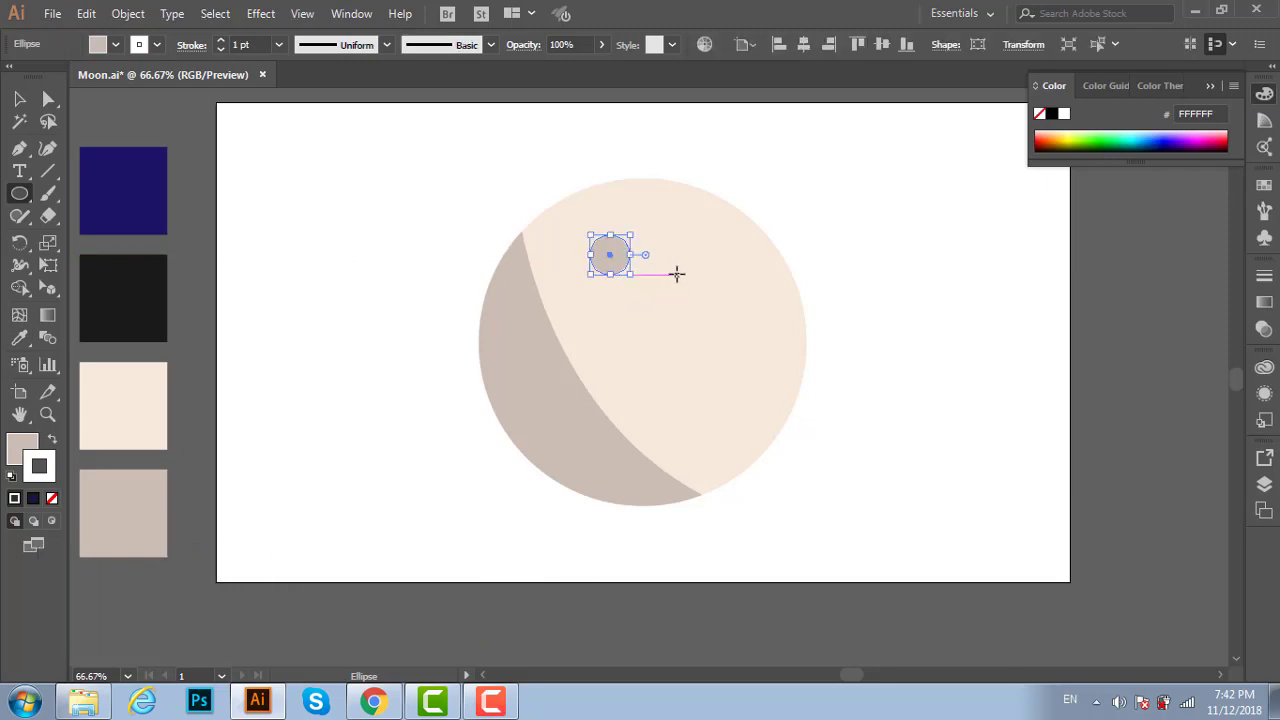
pyautogui.moveTo(684, 346); pyautogui.dragTo(693, 348)
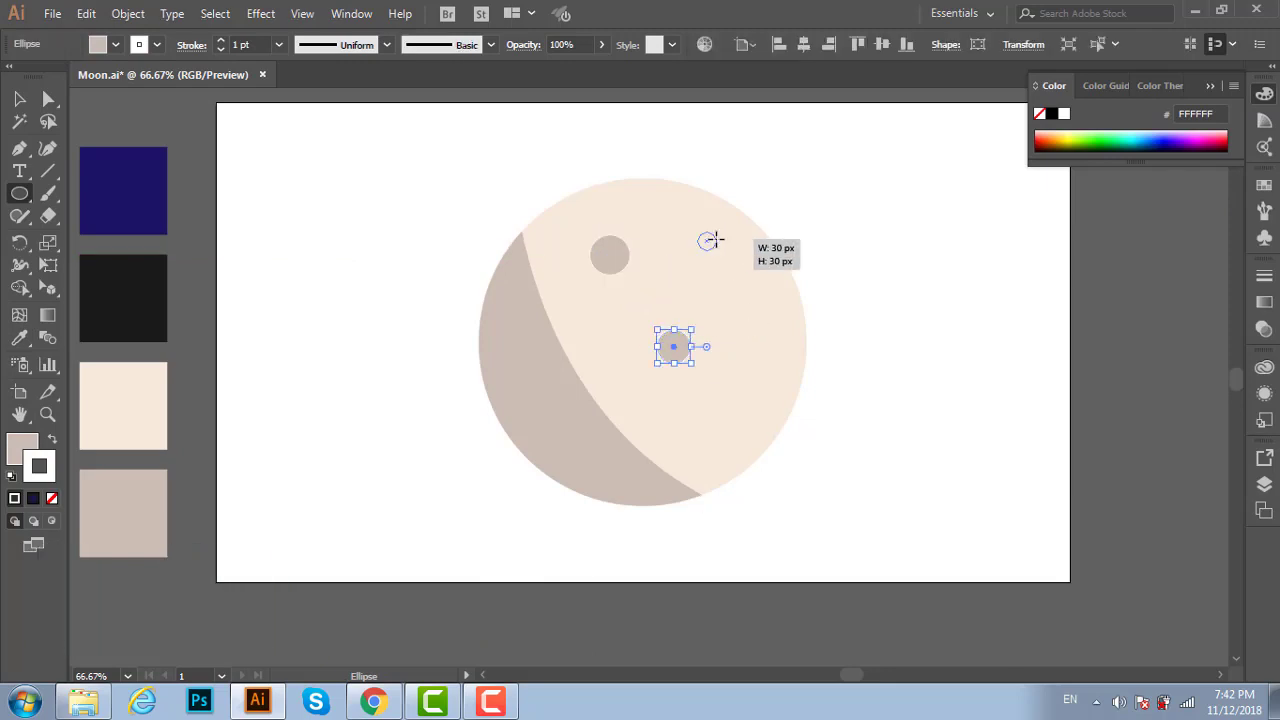
pyautogui.moveTo(712, 240); pyautogui.dragTo(716, 244)
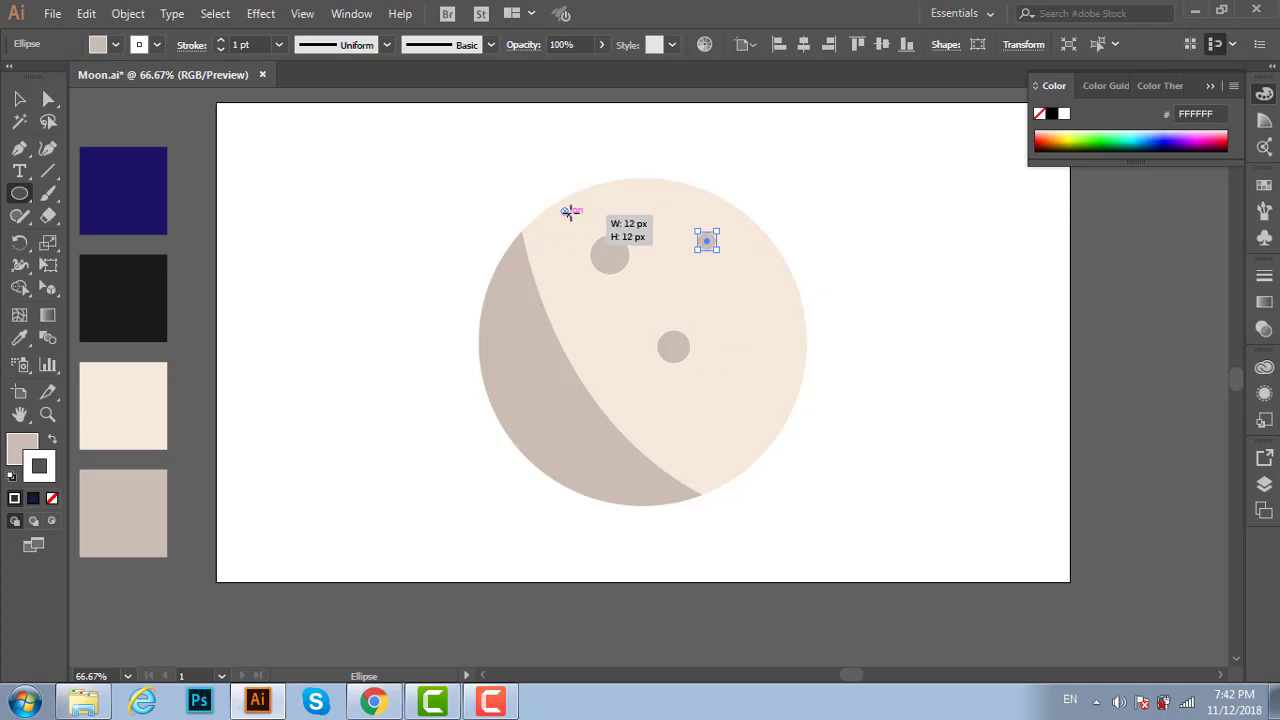
pyautogui.moveTo(568, 212); pyautogui.dragTo(569, 213)
pyautogui.moveTo(700, 437); pyautogui.dragTo(714, 451)
pyautogui.moveTo(778, 333); pyautogui.dragTo(779, 334)
pyautogui.moveTo(744, 276); pyautogui.dragTo(757, 287)
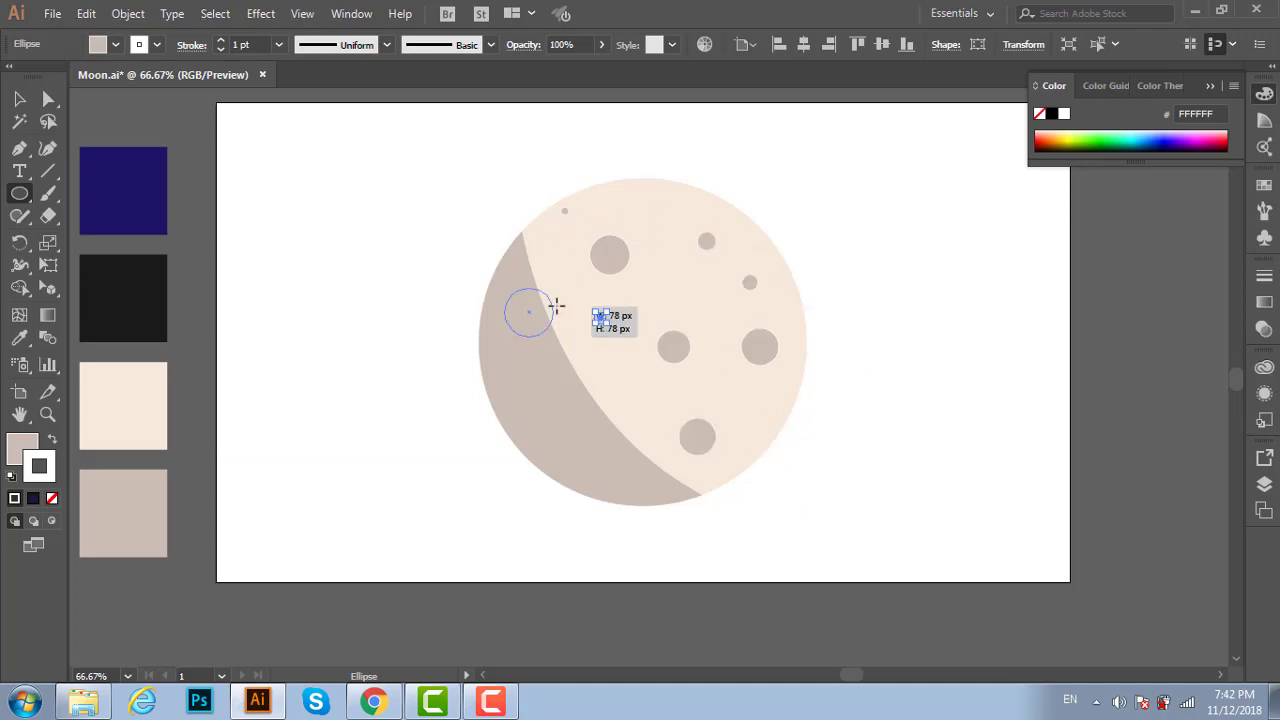
pyautogui.moveTo(556, 305); pyautogui.dragTo(557, 306)
pyautogui.moveTo(591, 433); pyautogui.dragTo(628, 419)
# Reposition several craters on the moon, moving a small one lower
pyautogui.press('v')
pyautogui.hotkey('ctrl', 'shift', 'a')
pyautogui.scroll(1, 595, 470)
pyautogui.moveTo(514, 236)
pyautogui.mouseDown()
pyautogui.moveTo(528, 227)
pyautogui.moveTo(506, 212)
pyautogui.moveTo(591, 202)
pyautogui.mouseUp()
pyautogui.scroll(-1, 399, 220)
pyautogui.click(374, 251)
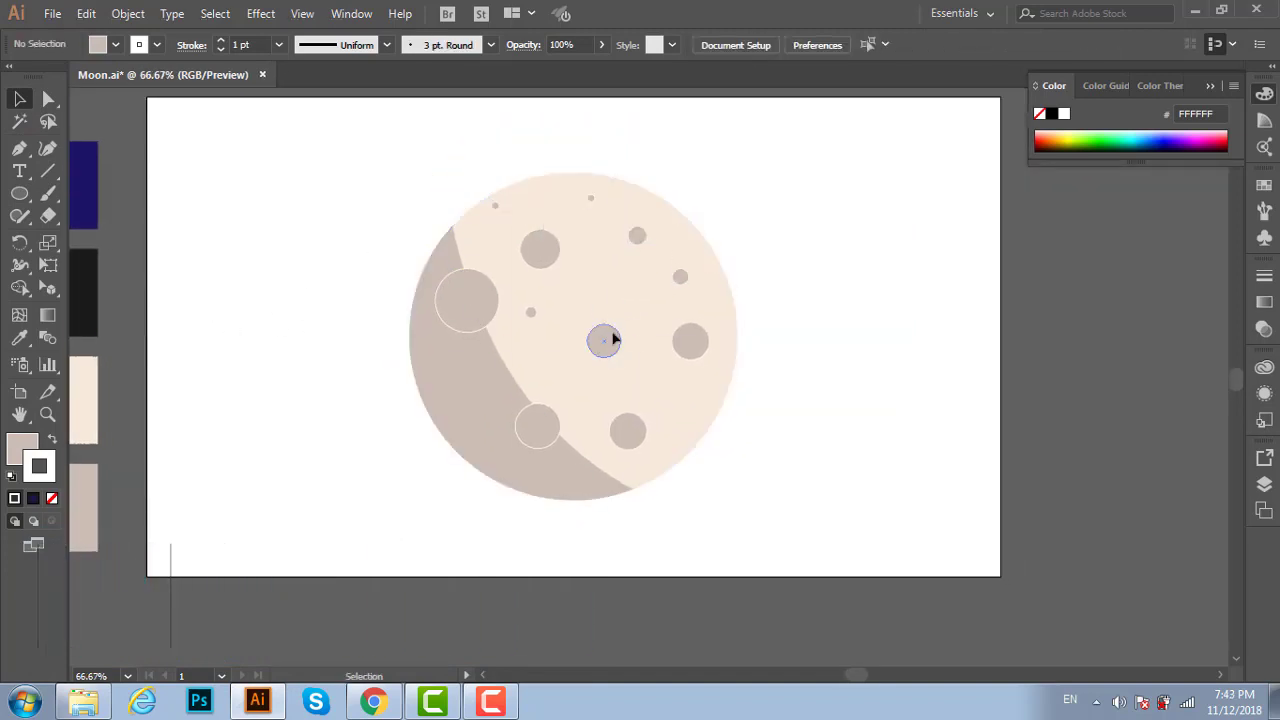
pyautogui.moveTo(614, 340); pyautogui.dragTo(640, 430)
pyautogui.click(794, 451)
pyautogui.moveTo(821, 347); pyautogui.dragTo(828, 361)
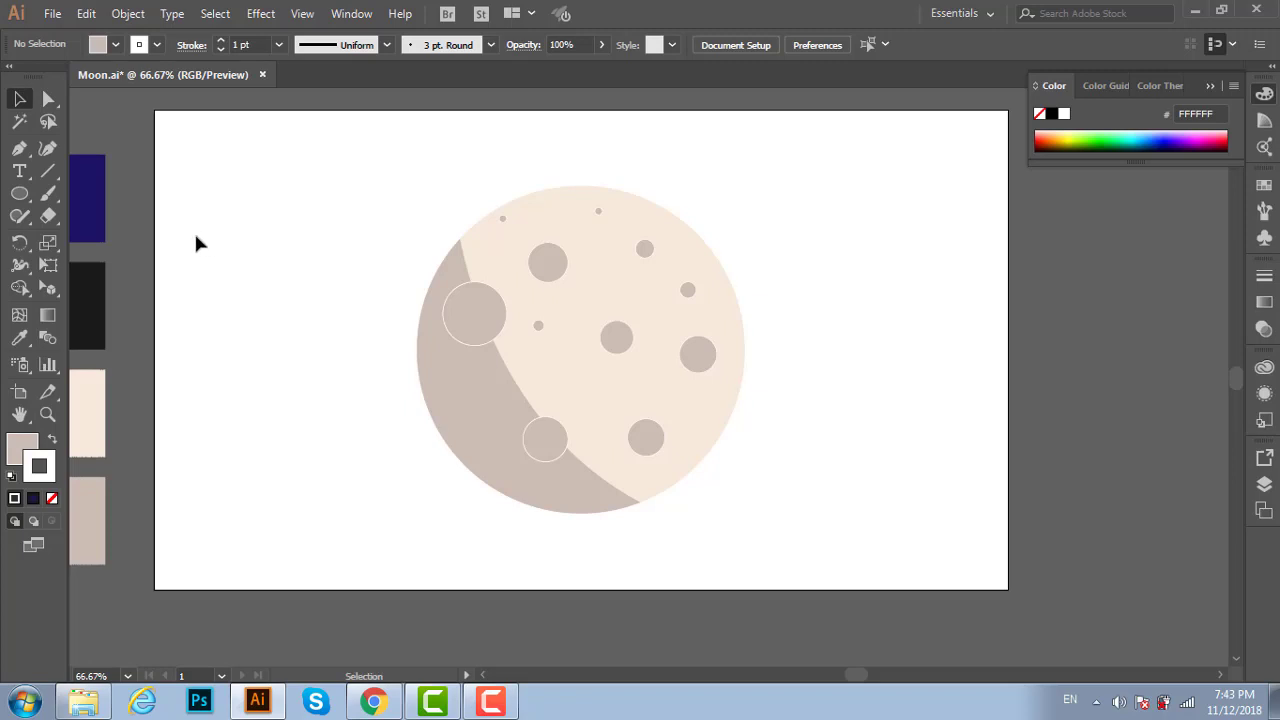
# Group the moon with its craters and move it off the artboard to the right
pyautogui.moveTo(331, 183); pyautogui.dragTo(767, 530)
pyautogui.hotkey('ctrl', '-')
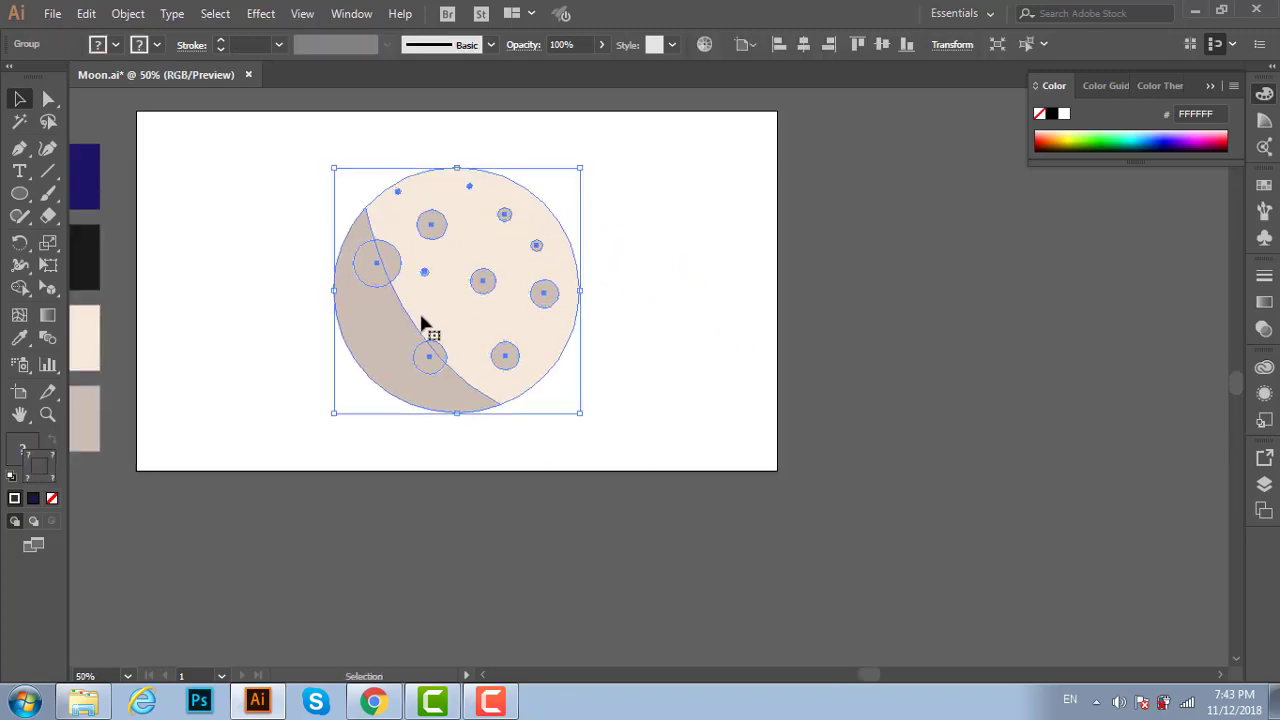
pyautogui.moveTo(421, 323); pyautogui.dragTo(985, 369)
pyautogui.moveTo(531, 317); pyautogui.dragTo(691, 377)
pyautogui.moveTo(19, 193); pyautogui.dragTo(95, 189)
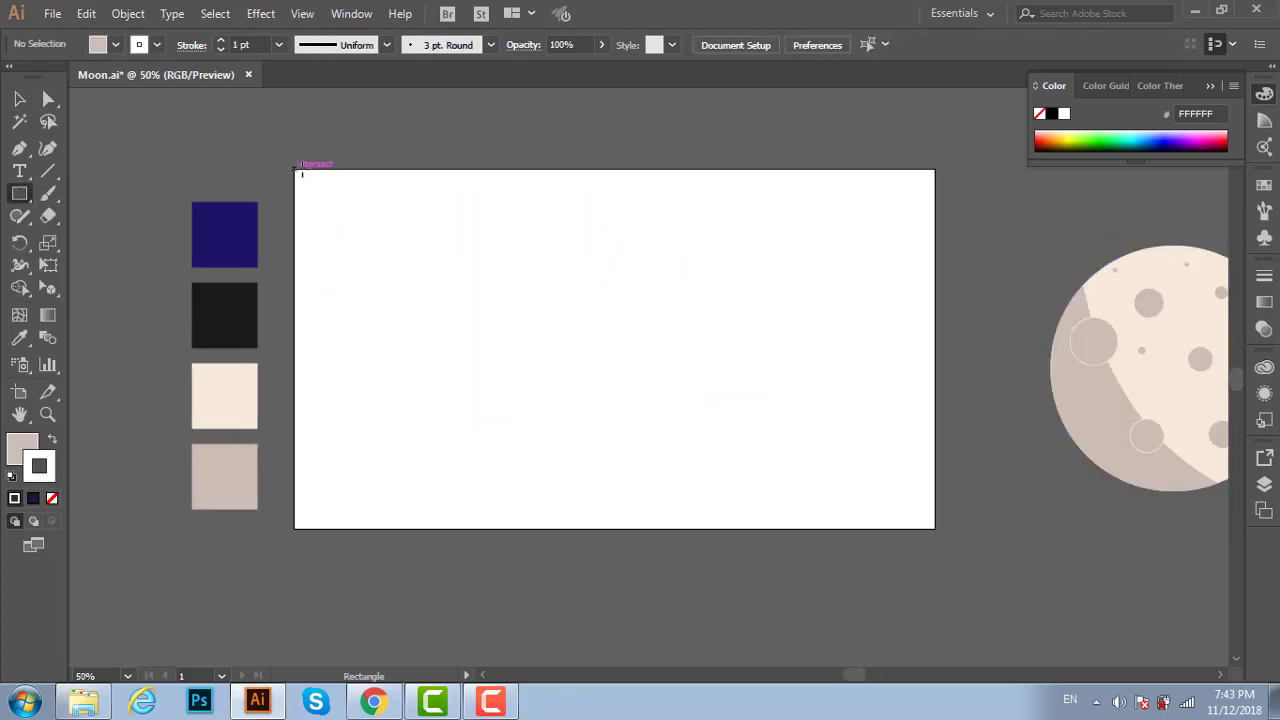
# Draw a rectangle covering the whole artboard and give its fill a gradient
pyautogui.moveTo(294, 170); pyautogui.dragTo(935, 528)
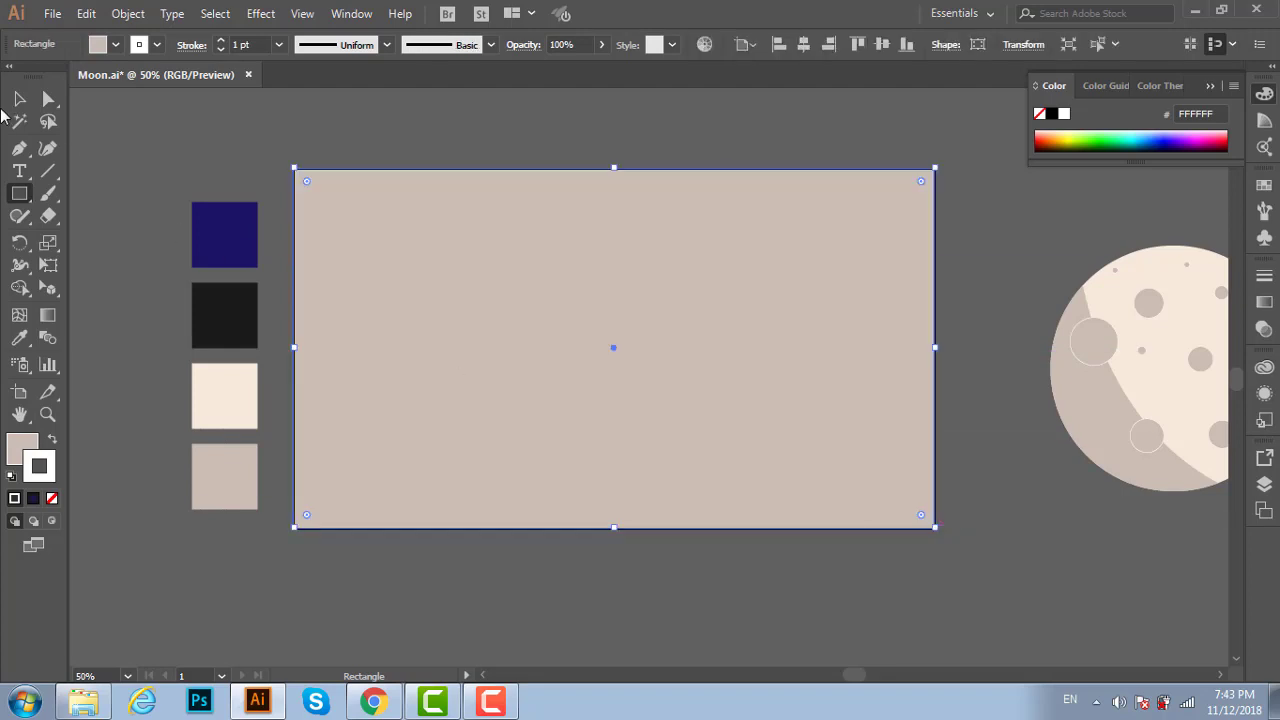
pyautogui.press('v')
pyautogui.click(171, 157)
pyautogui.click(503, 254)
pyautogui.click(1264, 301)
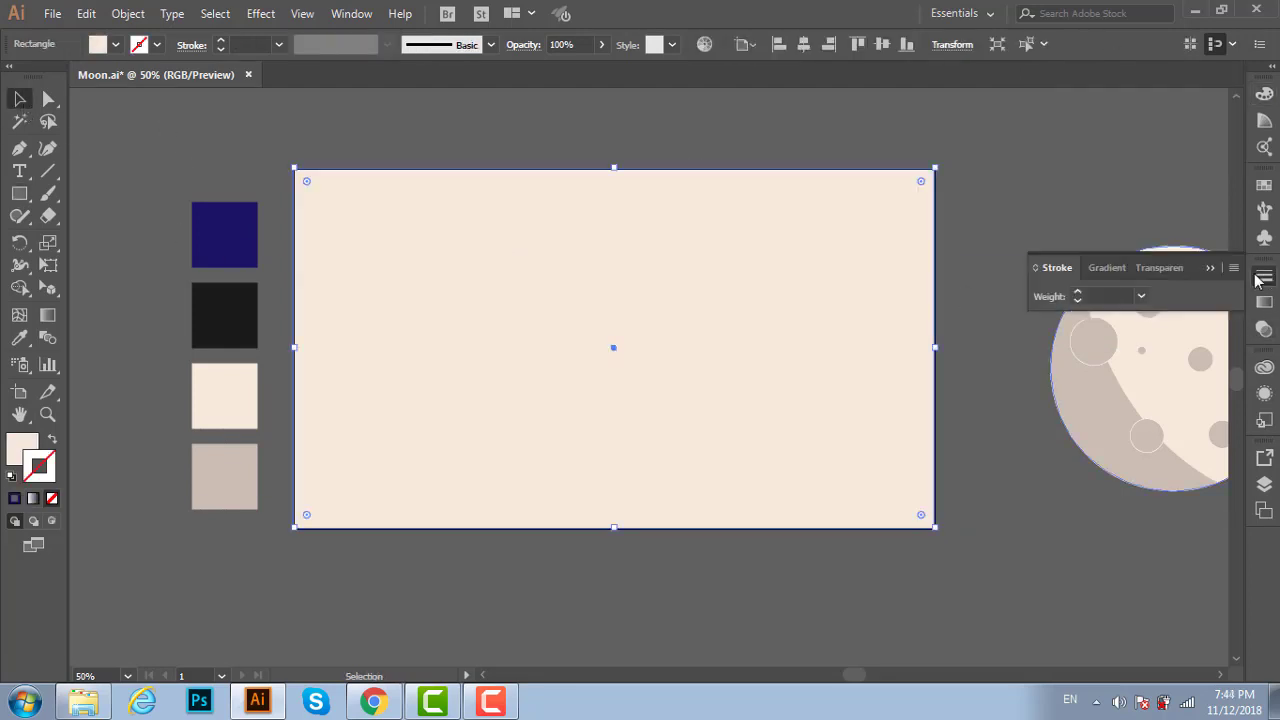
pyautogui.click(1086, 404)
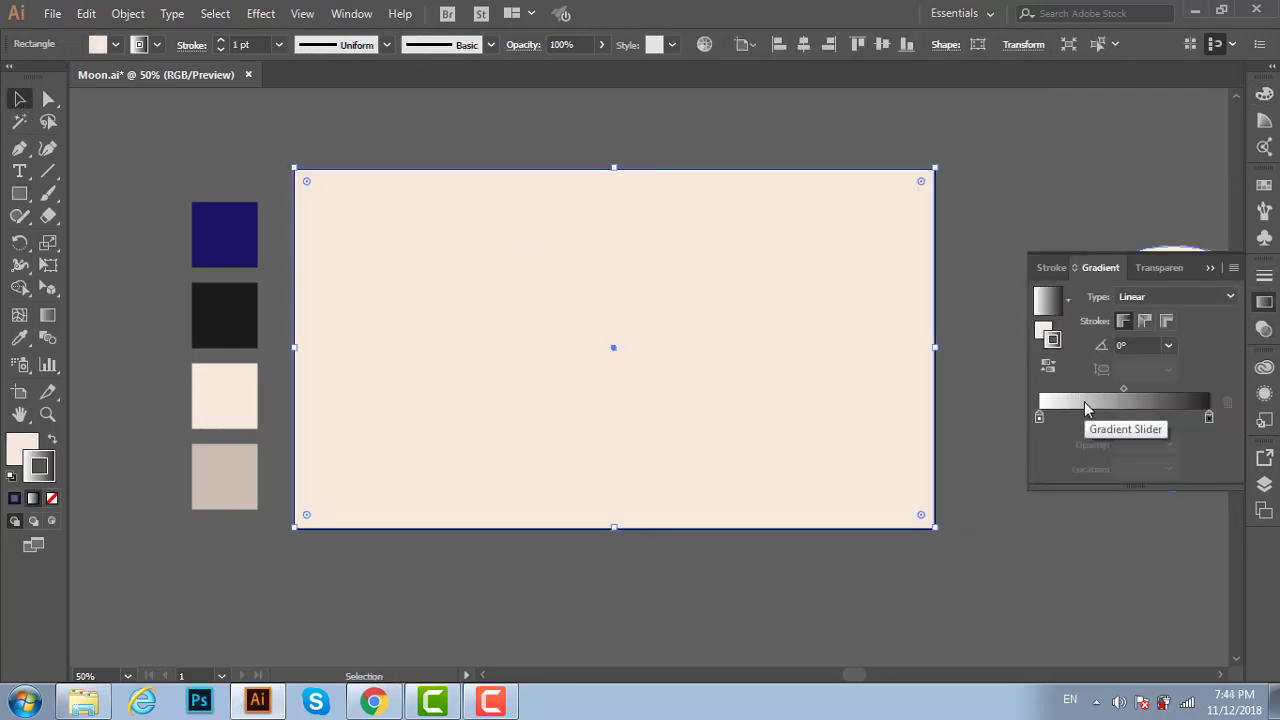
pyautogui.click(52, 439)
pyautogui.click(1077, 404)
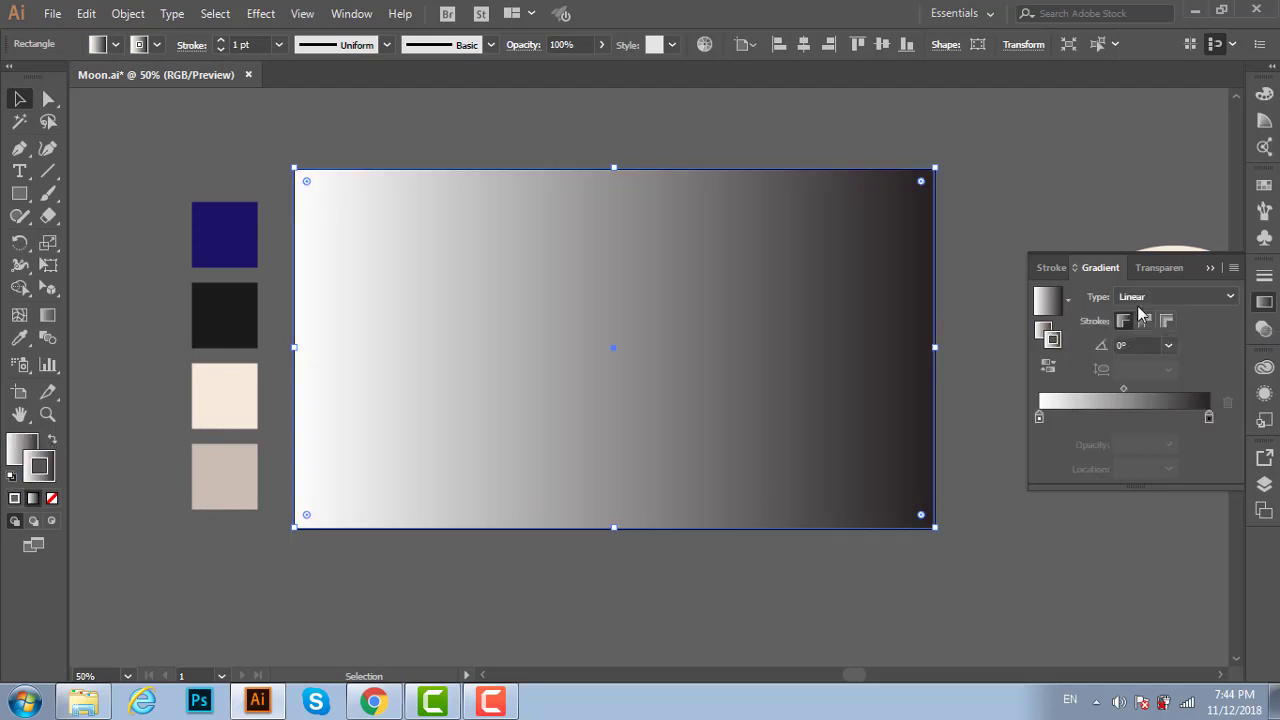
# Make the gradient radial with a navy centre stop
pyautogui.click(1175, 296)
pyautogui.click(1150, 333)
pyautogui.click(1040, 418)
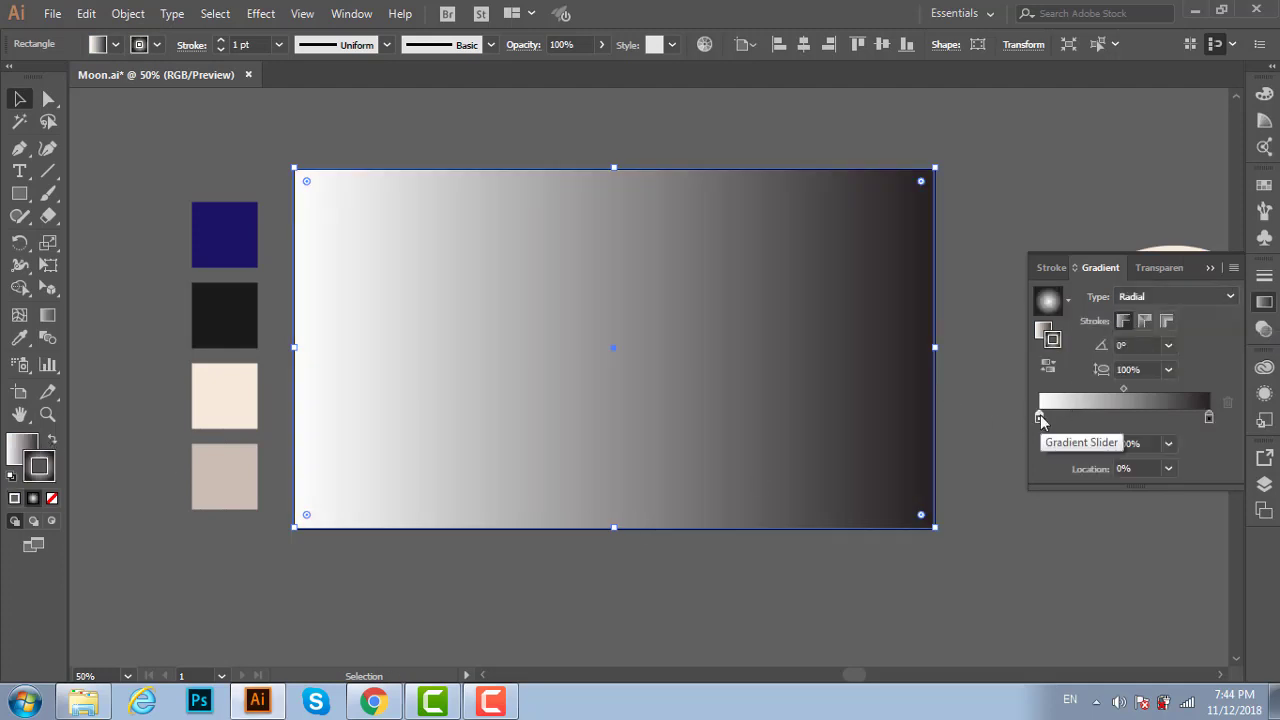
pyautogui.doubleClick(1040, 418)
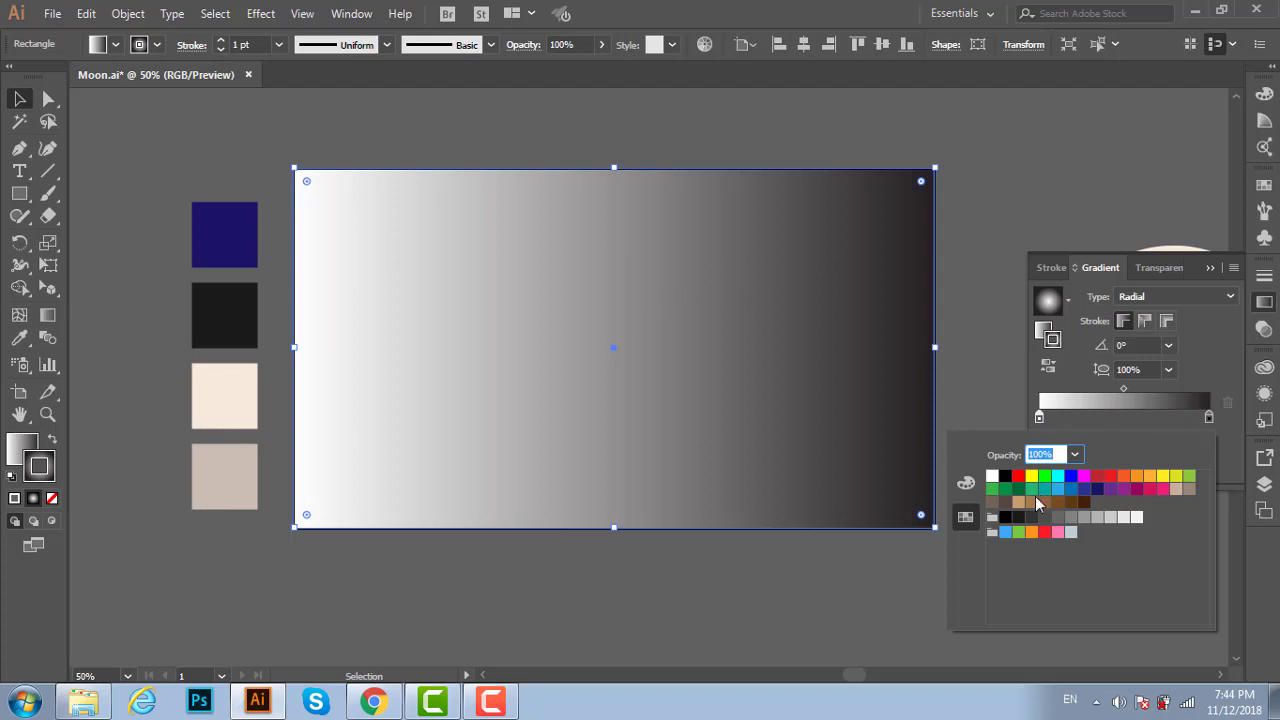
pyautogui.click(1097, 490)
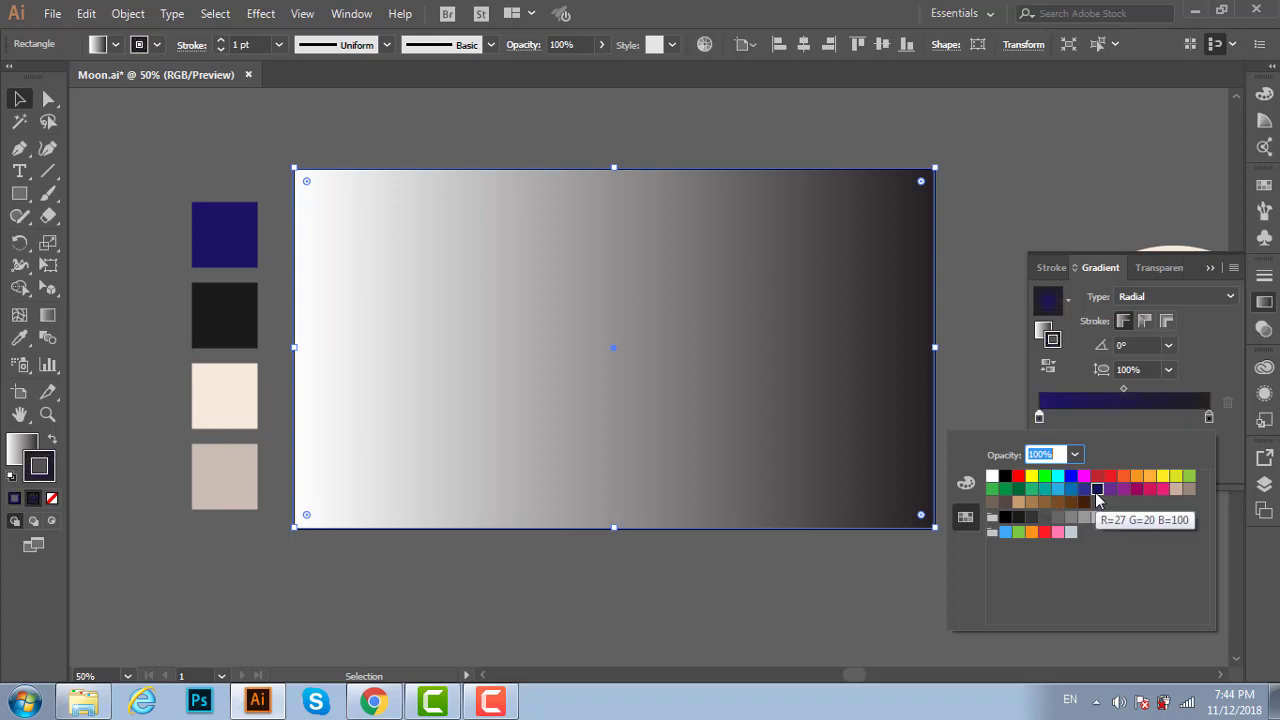
pyautogui.click(1209, 418)
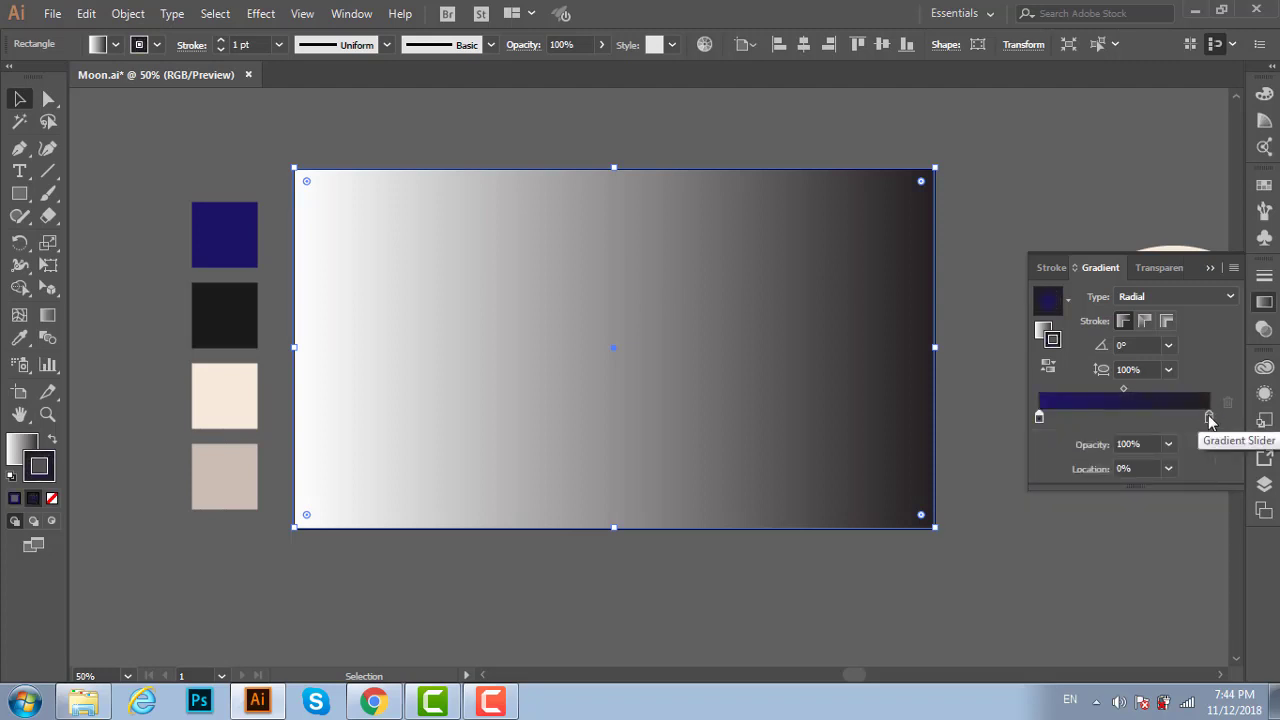
# Remove the rectangle's outline and set the outer gradient stop to near-black
pyautogui.click(53, 447)
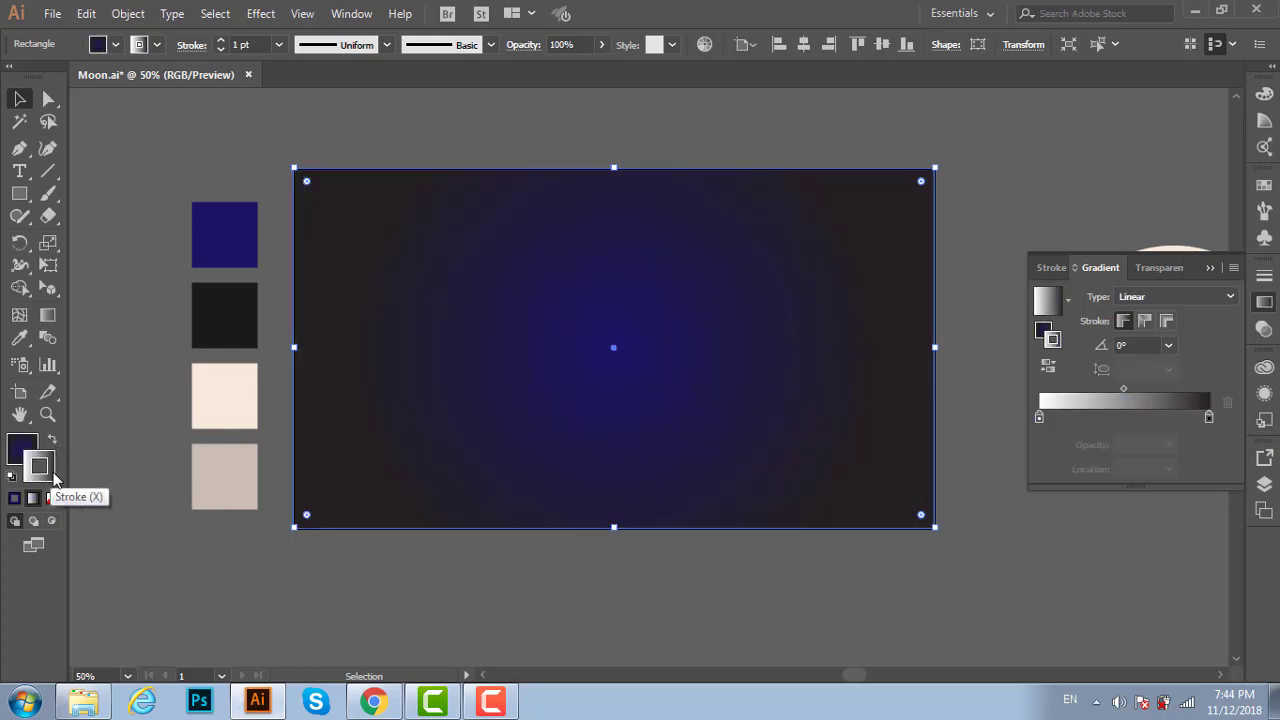
pyautogui.click(52, 498)
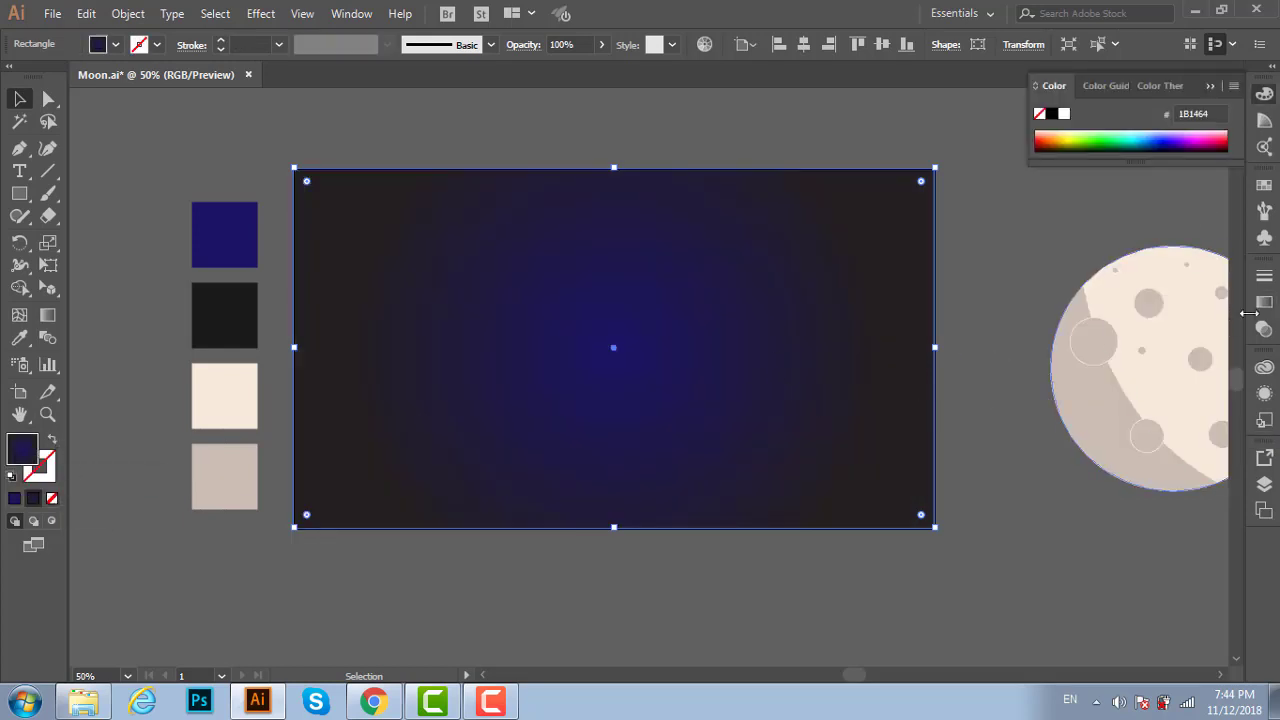
pyautogui.click(1264, 275)
pyautogui.click(1157, 267)
pyautogui.click(1100, 267)
pyautogui.click(1207, 417)
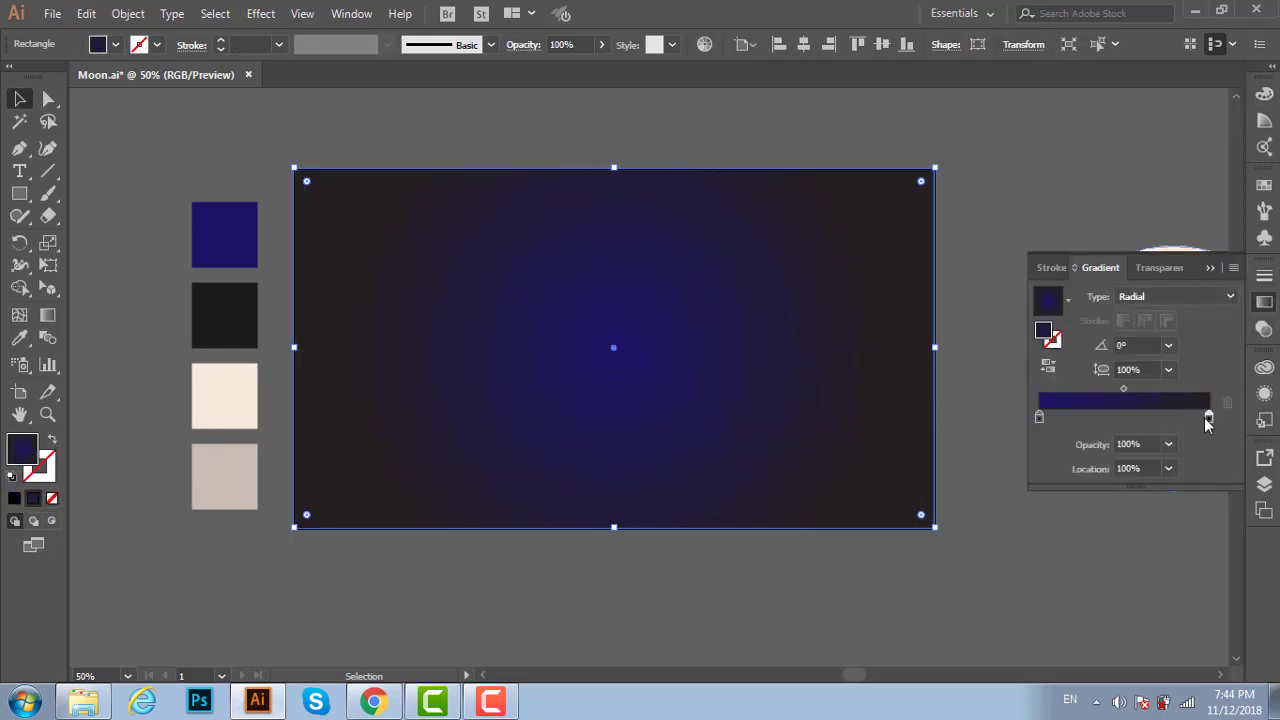
pyautogui.doubleClick(1207, 417)
pyautogui.click(1031, 517)
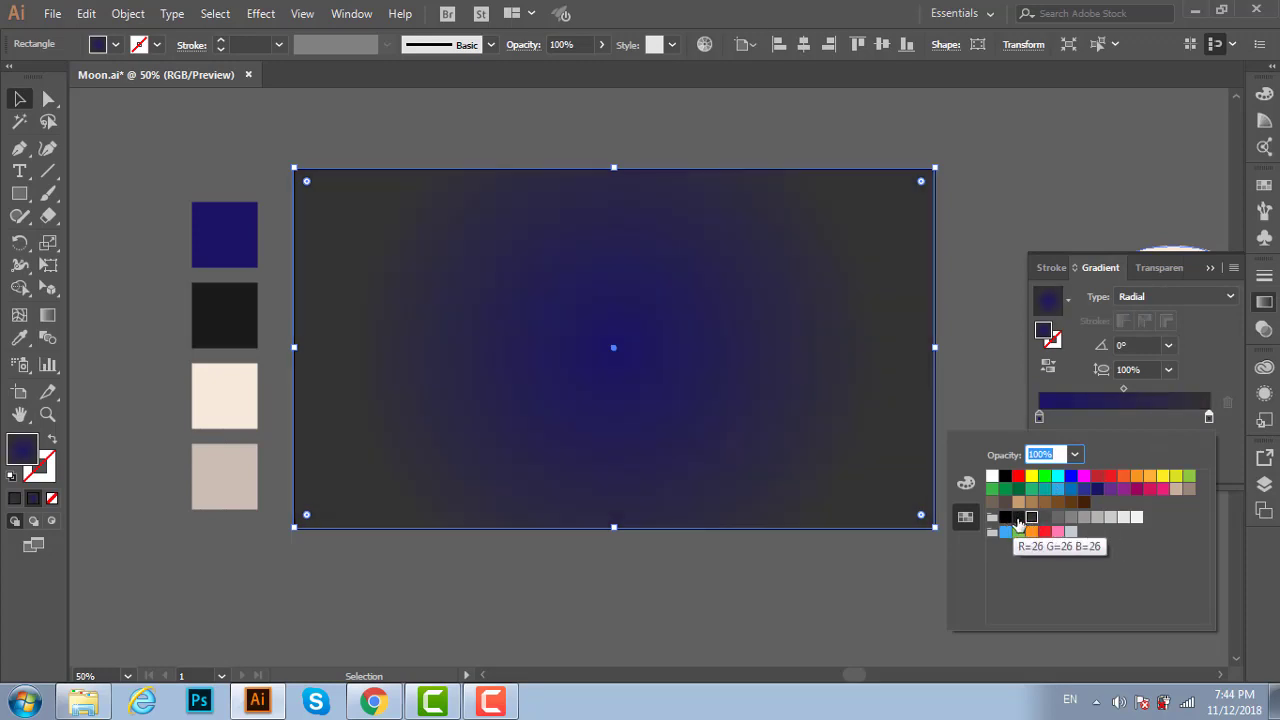
pyautogui.click(1018, 517)
pyautogui.click(1165, 315)
pyautogui.click(923, 309)
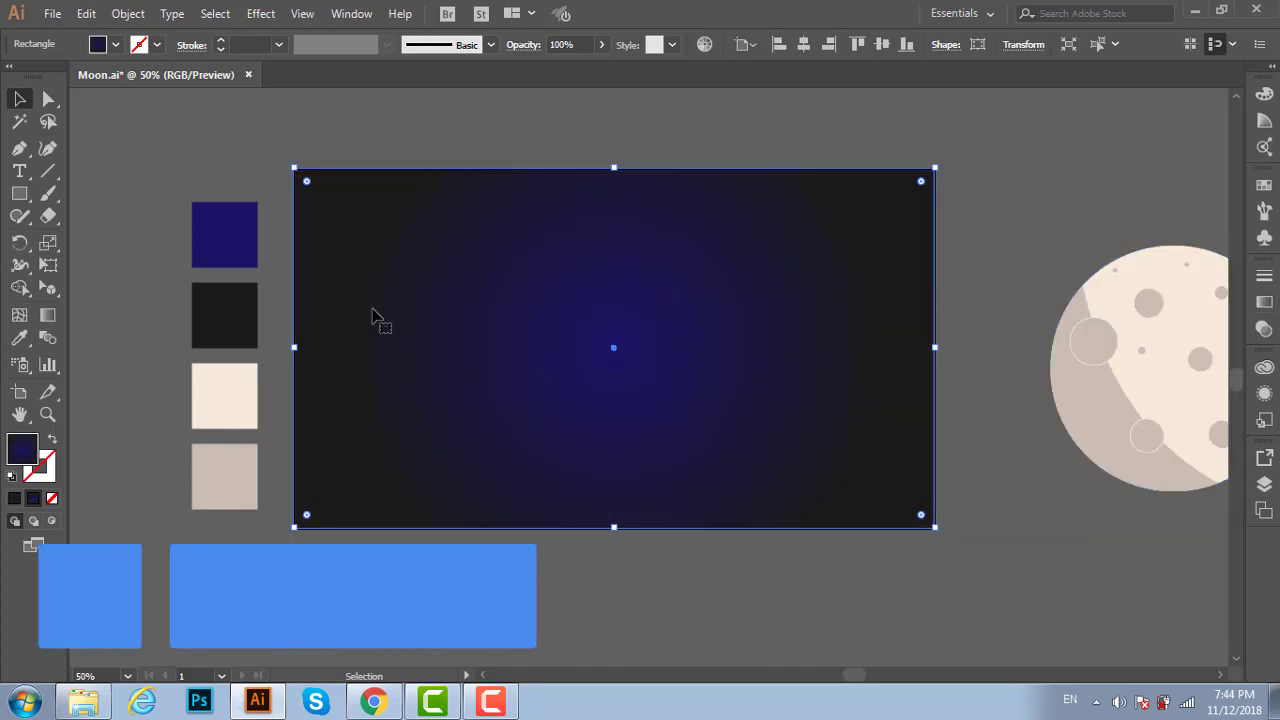
# Stretch the radial gradient wider with the Gradient tool
pyautogui.click(47, 315)
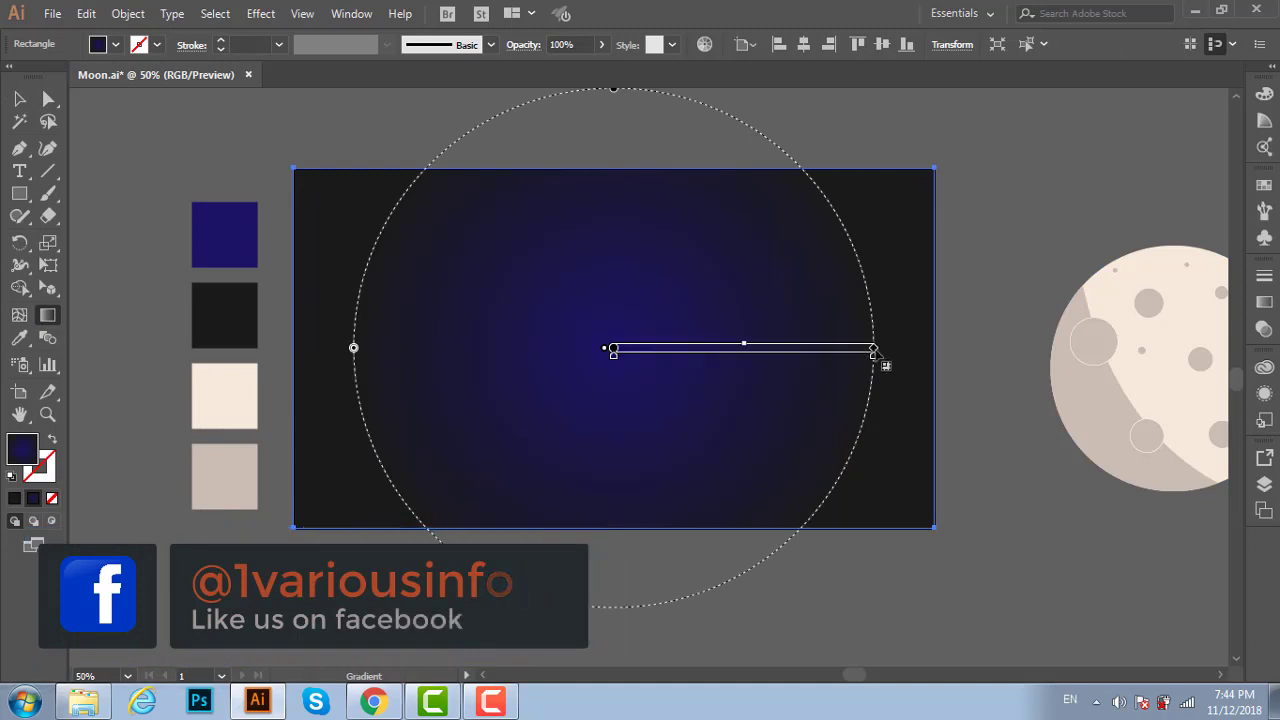
pyautogui.moveTo(877, 348); pyautogui.dragTo(1026, 348)
pyautogui.press('v')
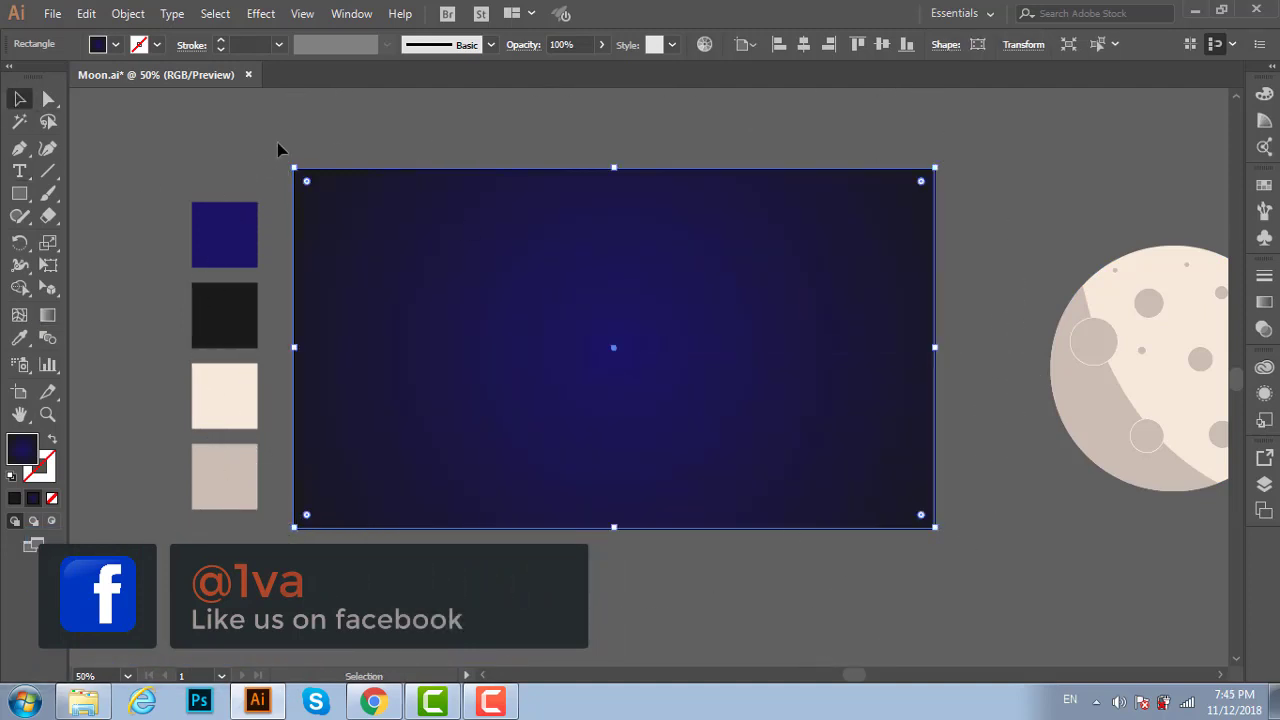
# Centre the moon horizontally and vertically on the sky rectangle and bring it to front
pyautogui.click(1000, 200)
pyautogui.click(1150, 400)
pyautogui.click(803, 44)
pyautogui.click(882, 44)
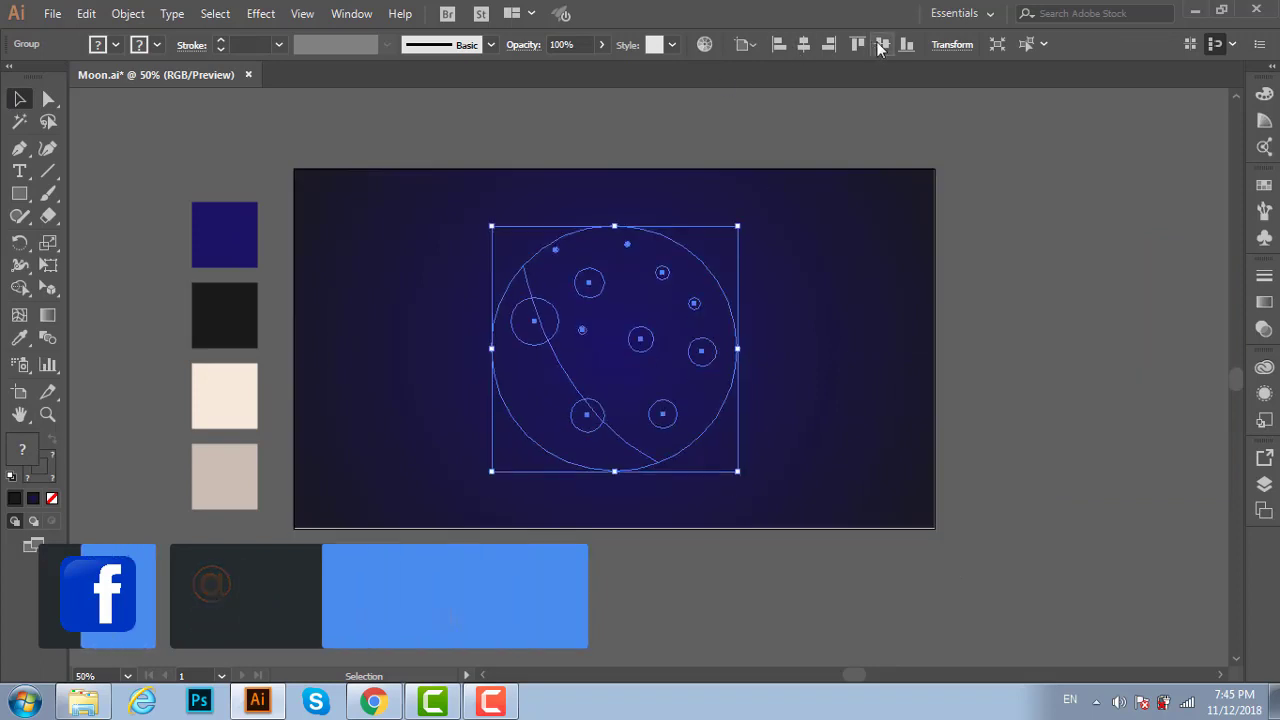
pyautogui.hotkey('ctrl', 'shift', ']')
pyautogui.click(976, 196)
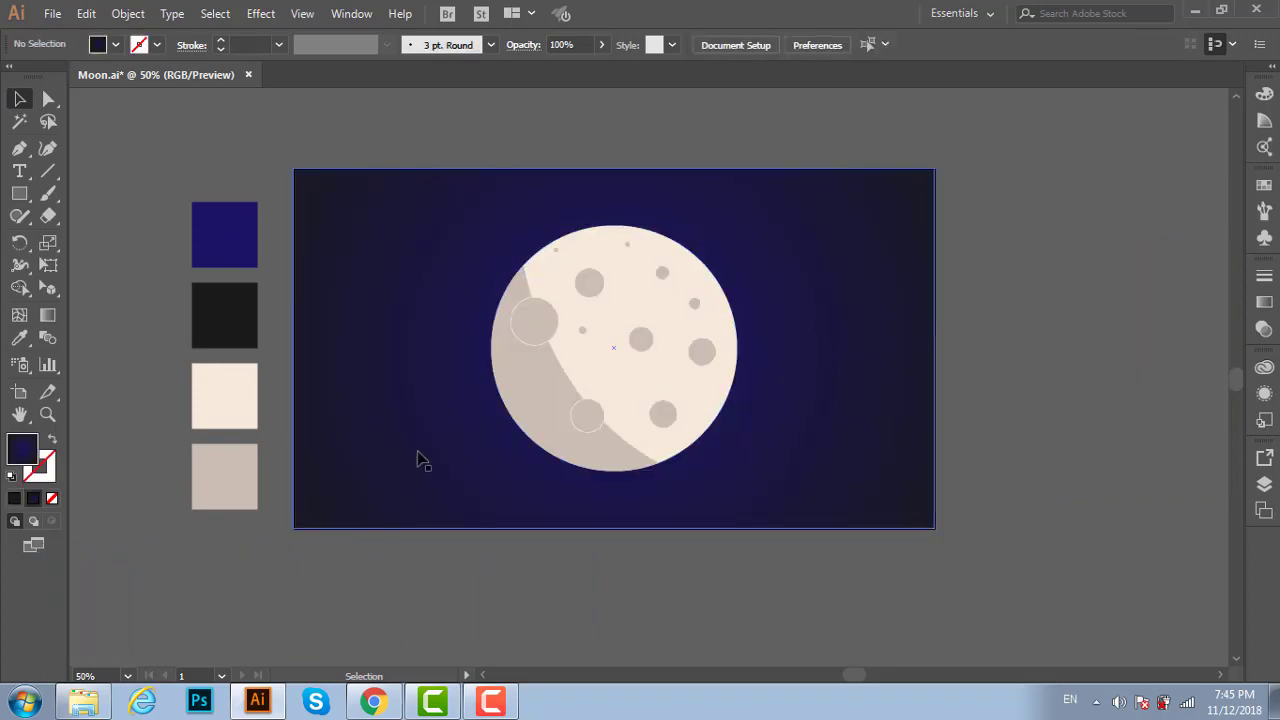
pyautogui.scroll(1, 417, 457)
# Set a near-white fill and draw three small stars down the left sky
pyautogui.moveTo(13, 199); pyautogui.dragTo(95, 237)
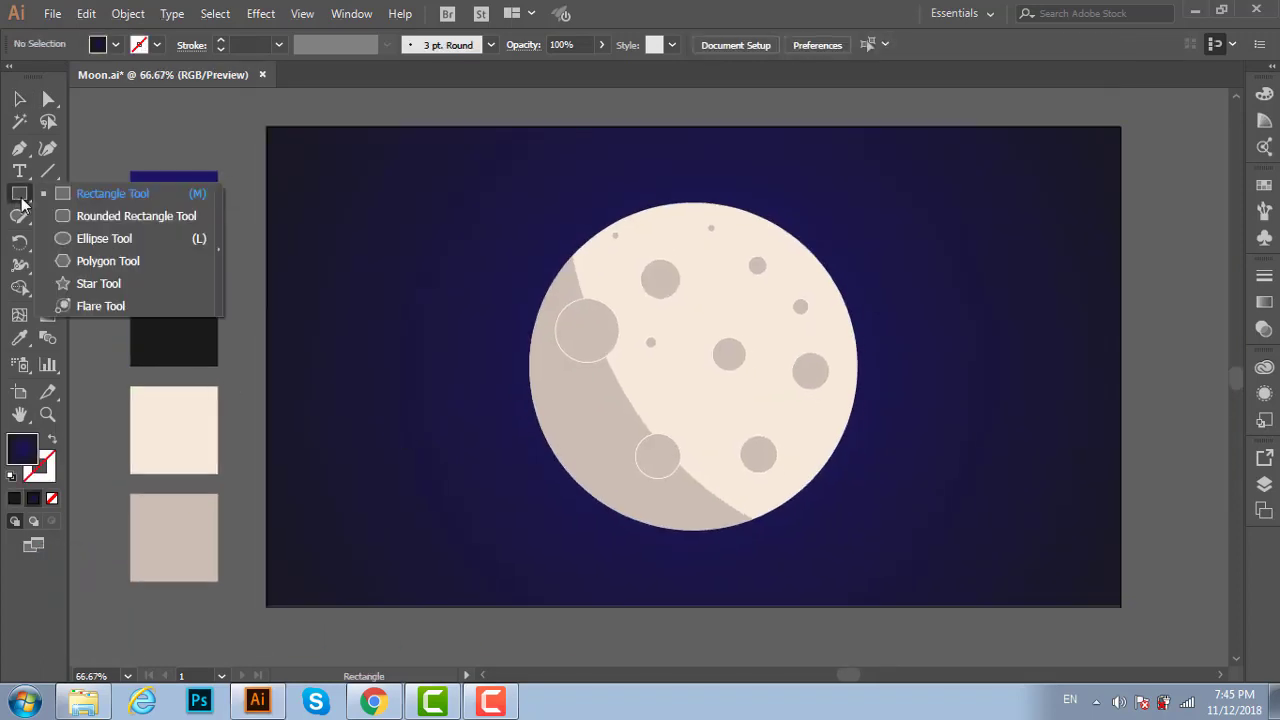
pyautogui.doubleClick(22, 449)
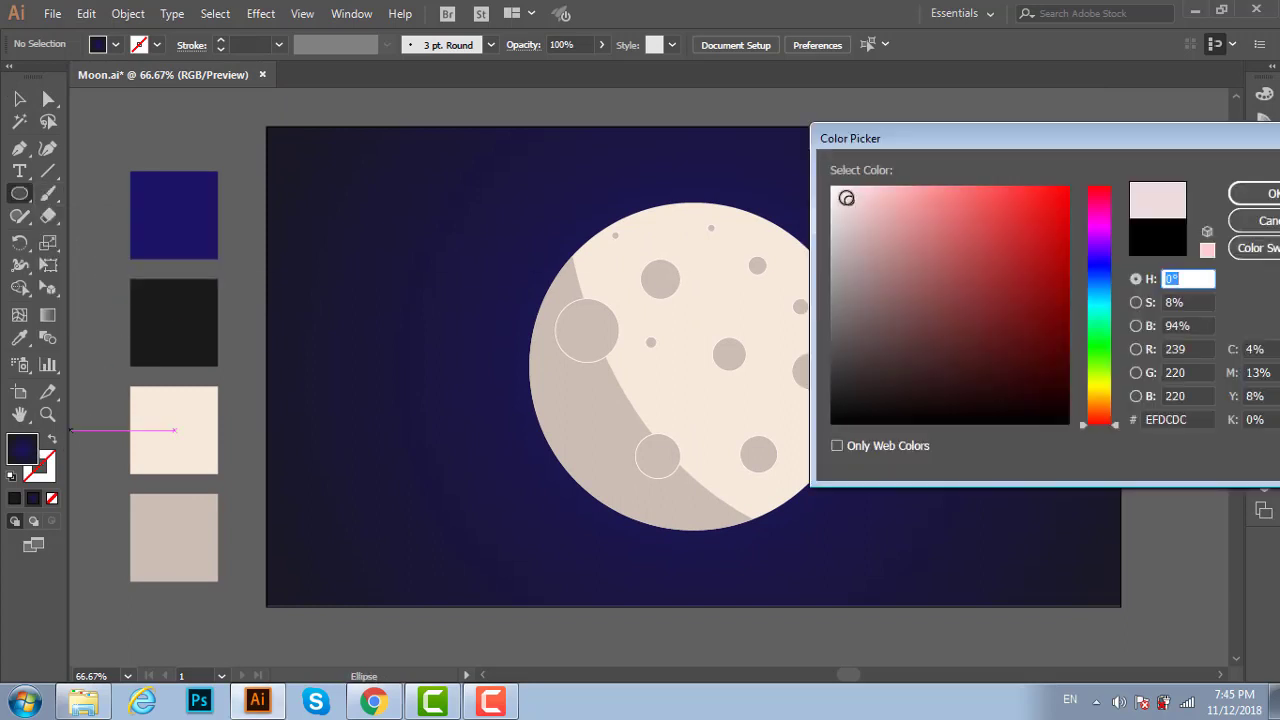
pyautogui.moveTo(851, 211); pyautogui.dragTo(833, 192)
pyautogui.click(1251, 201)
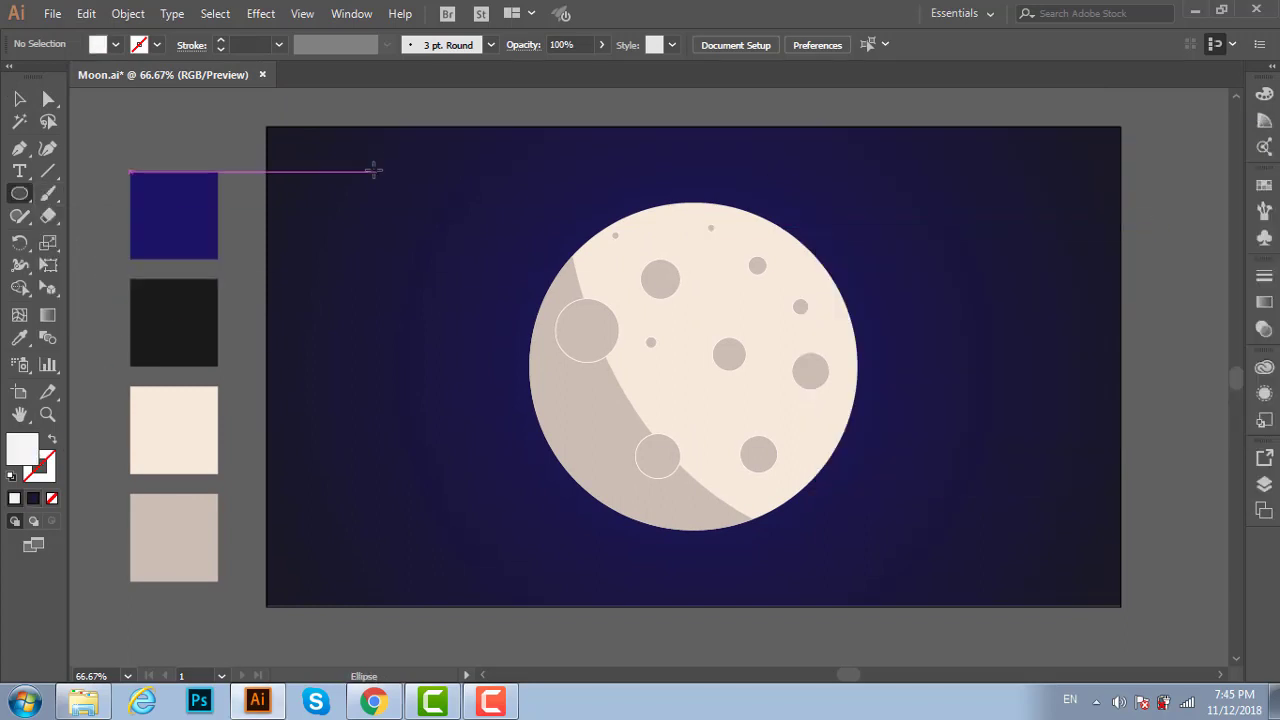
pyautogui.moveTo(348, 161); pyautogui.dragTo(354, 168)
pyautogui.moveTo(316, 306); pyautogui.dragTo(326, 318)
pyautogui.moveTo(343, 444); pyautogui.dragTo(346, 449)
# Draw twelve more white stars of varied sizes around both sides of the moon
pyautogui.moveTo(843, 169); pyautogui.dragTo(860, 188)
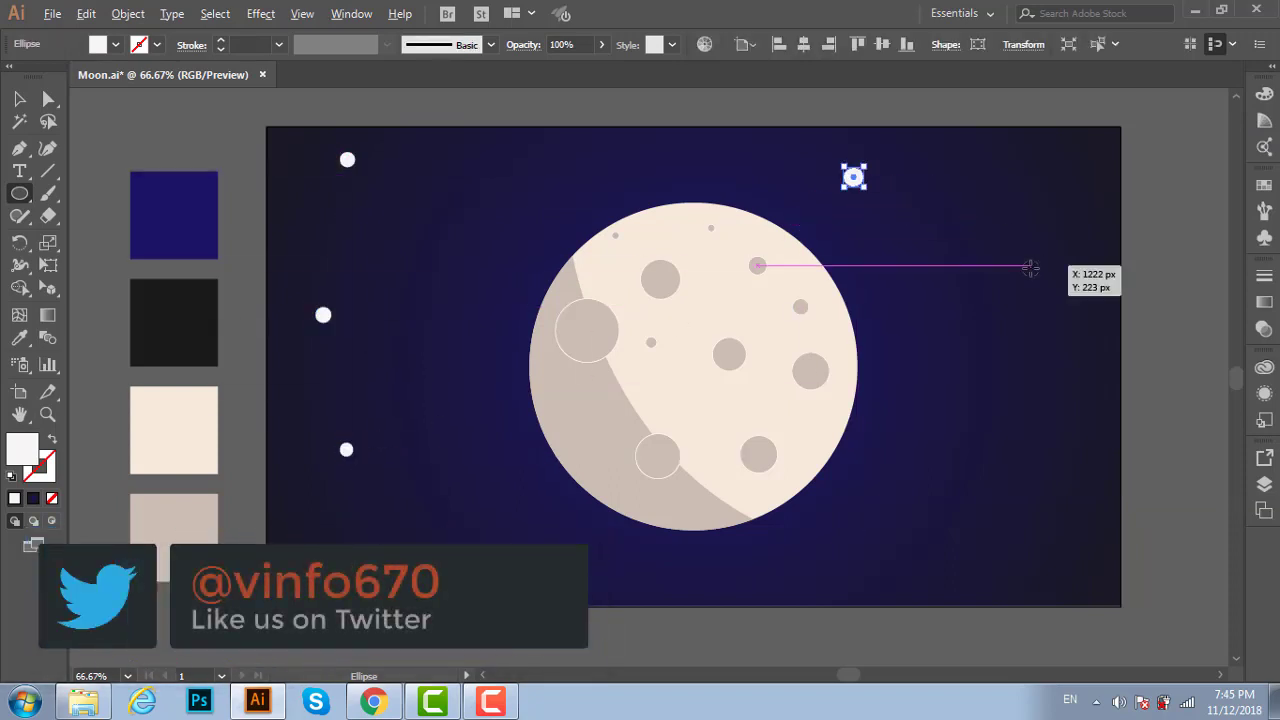
pyautogui.moveTo(1017, 252); pyautogui.dragTo(1045, 279)
pyautogui.moveTo(1018, 474); pyautogui.dragTo(1050, 510)
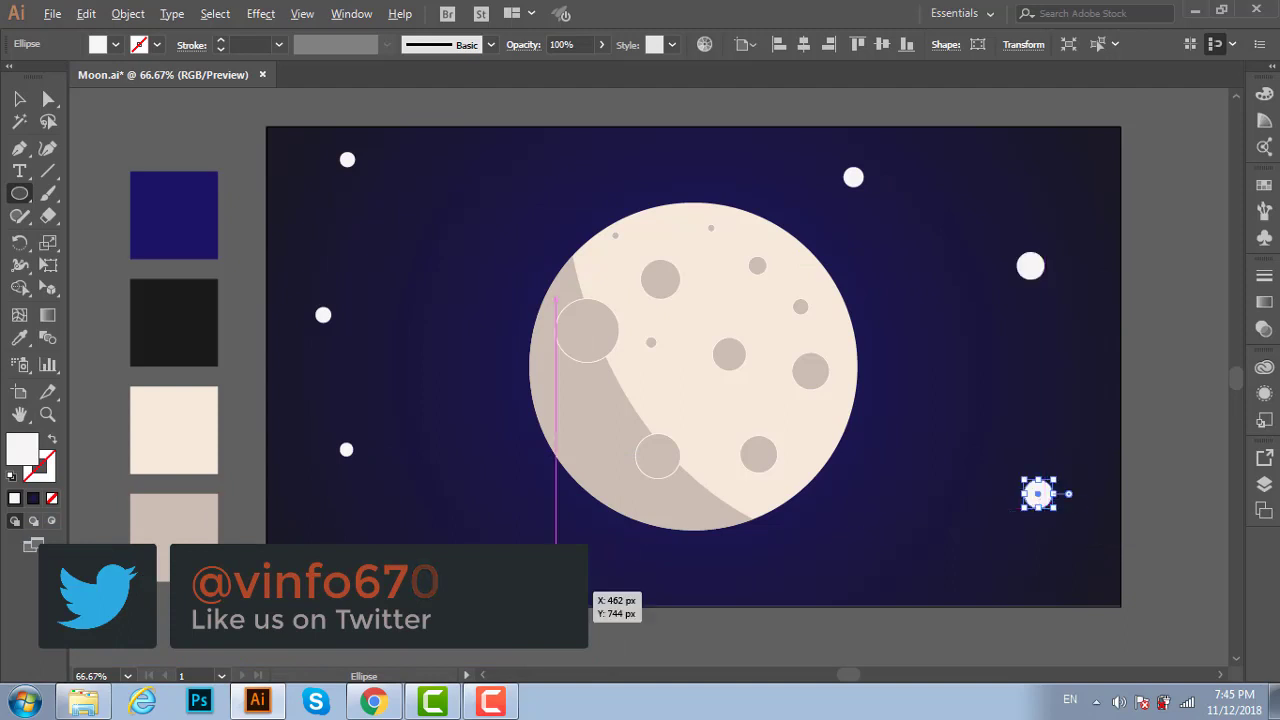
pyautogui.moveTo(433, 256); pyautogui.dragTo(452, 275)
pyautogui.moveTo(527, 169); pyautogui.dragTo(541, 183)
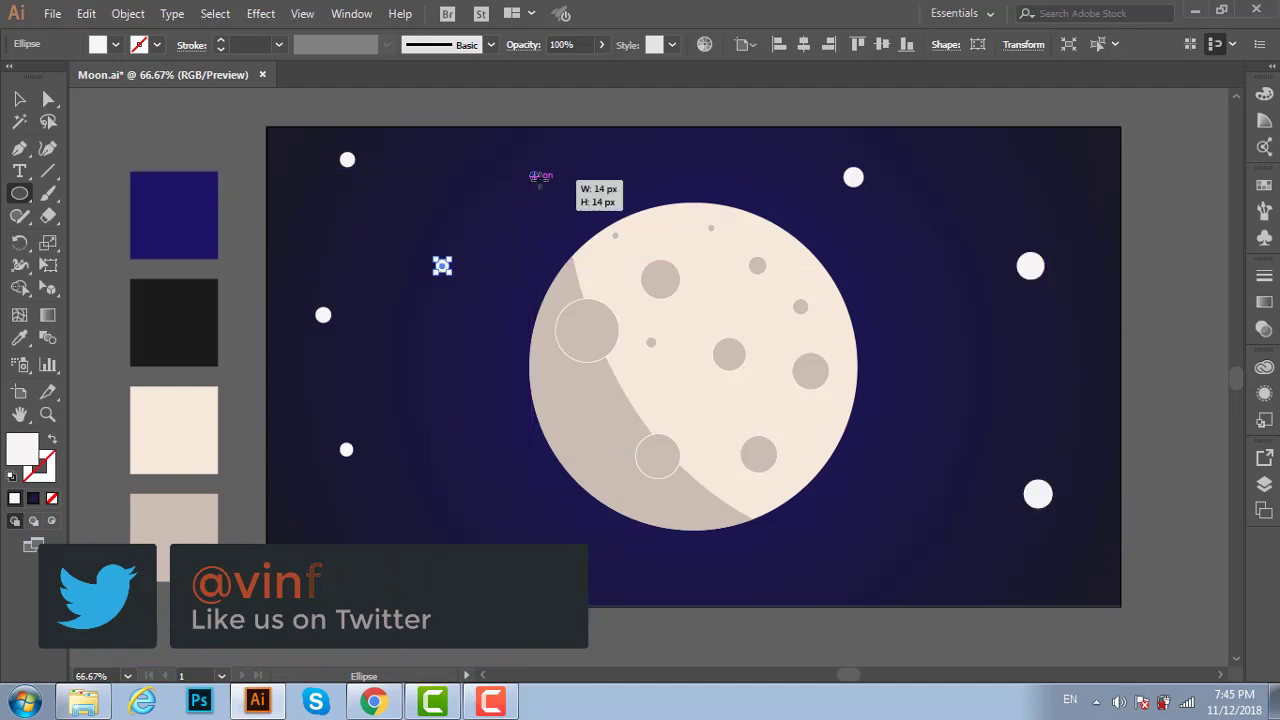
pyautogui.moveTo(432, 176); pyautogui.dragTo(446, 190)
pyautogui.moveTo(413, 357); pyautogui.dragTo(421, 364)
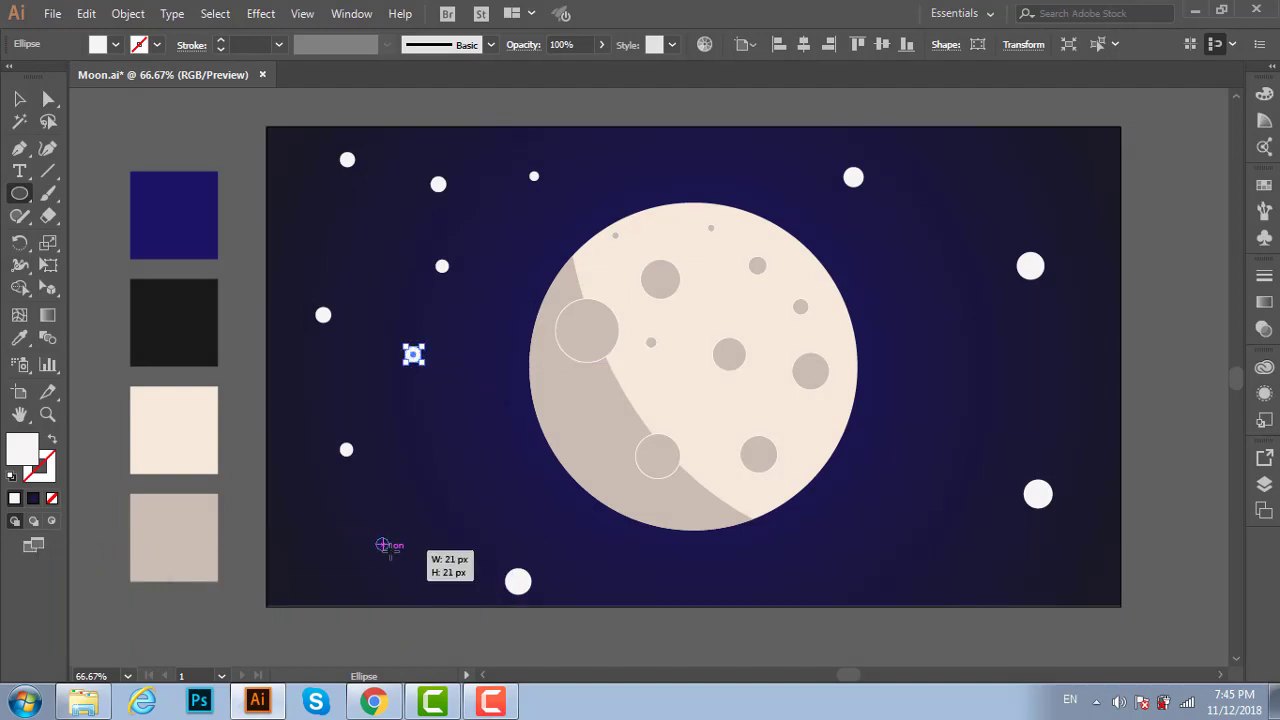
pyautogui.moveTo(383, 545); pyautogui.dragTo(384, 546)
pyautogui.moveTo(940, 355); pyautogui.dragTo(954, 369)
pyautogui.moveTo(958, 171); pyautogui.dragTo(973, 186)
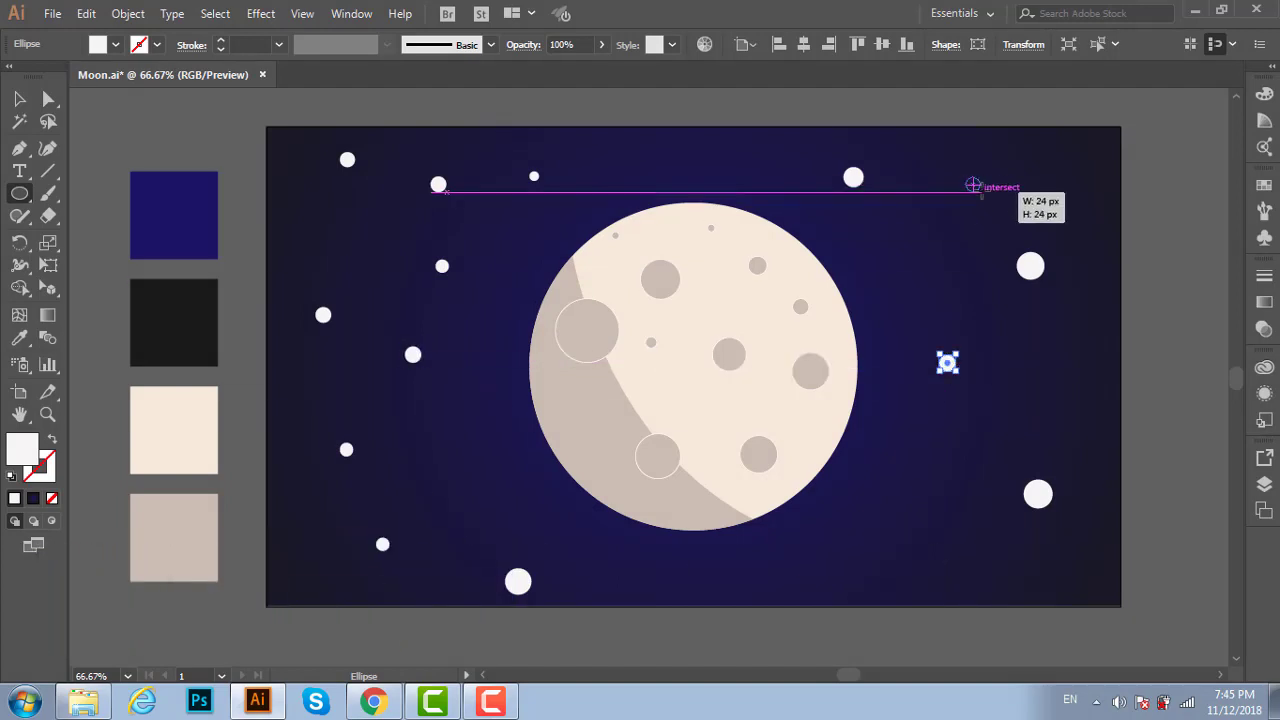
pyautogui.moveTo(1043, 389); pyautogui.dragTo(1054, 408)
pyautogui.moveTo(850, 550); pyautogui.dragTo(864, 564)
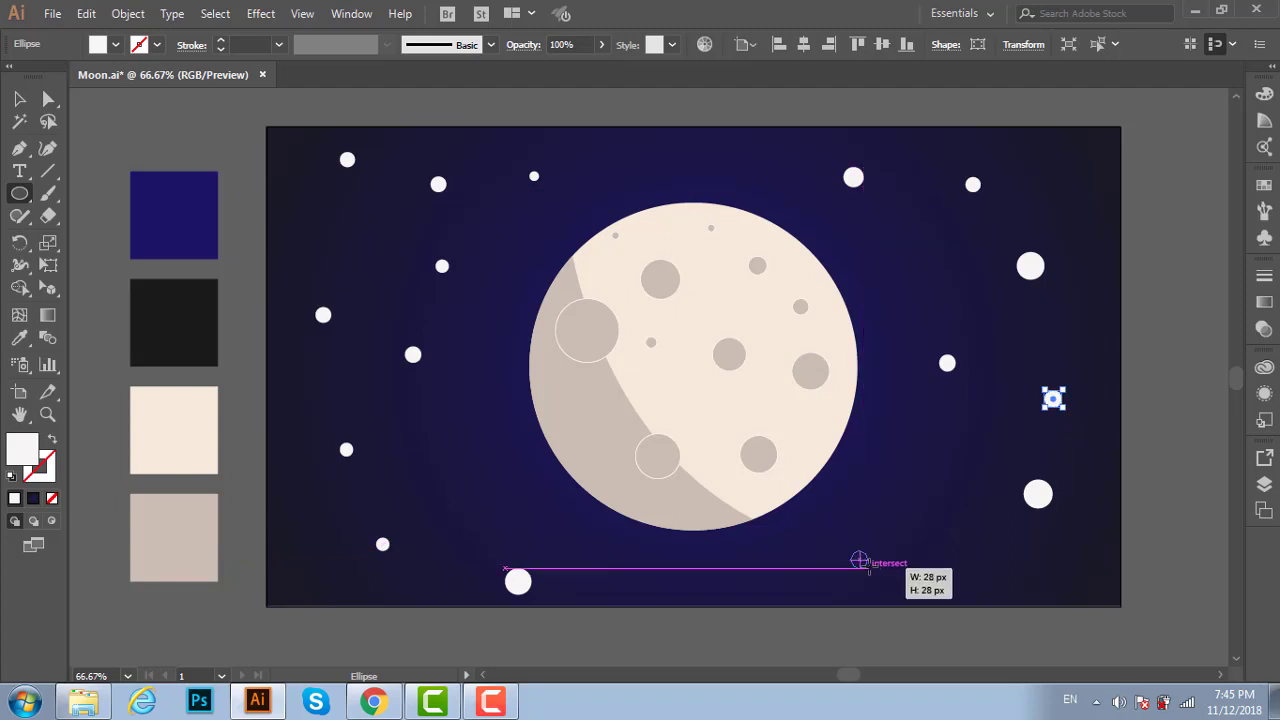
# Alt-drag star copies into the empty left and upper areas of the sky
pyautogui.click(19, 98)
pyautogui.click(524, 134)
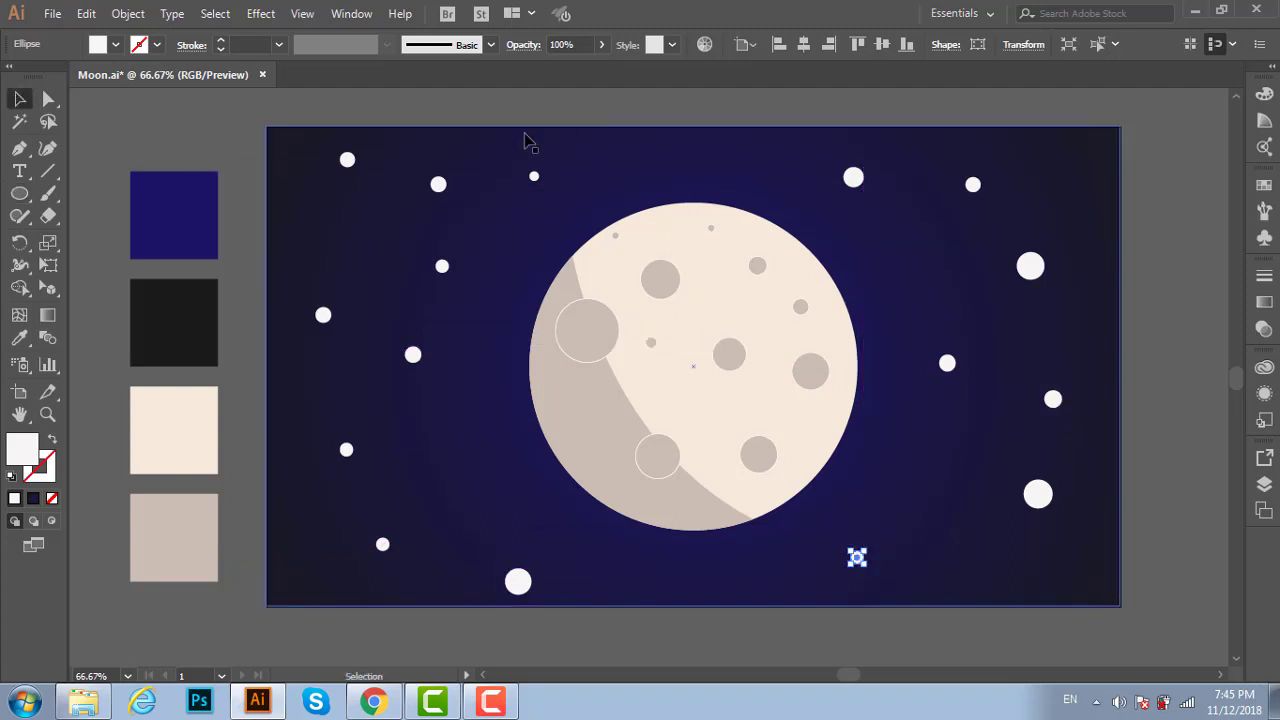
pyautogui.moveTo(430, 443)
pyautogui.mouseDown()
pyautogui.moveTo(720, 576)
pyautogui.moveTo(939, 442)
pyautogui.moveTo(724, 159)
pyautogui.mouseUp()
pyautogui.moveTo(323, 316)
pyautogui.mouseDown()
pyautogui.moveTo(316, 520)
pyautogui.moveTo(497, 521)
pyautogui.mouseUp()
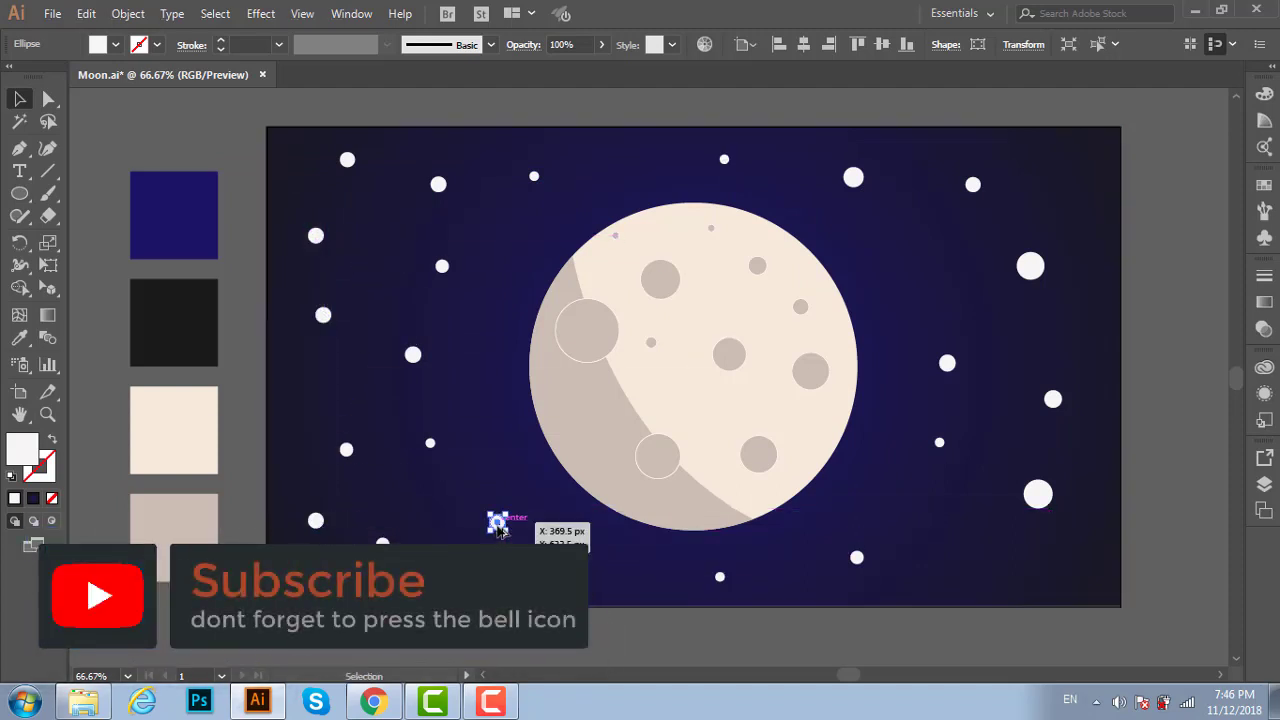
pyautogui.moveTo(1038, 493); pyautogui.dragTo(483, 355)
pyautogui.moveTo(1030, 265); pyautogui.dragTo(383, 264)
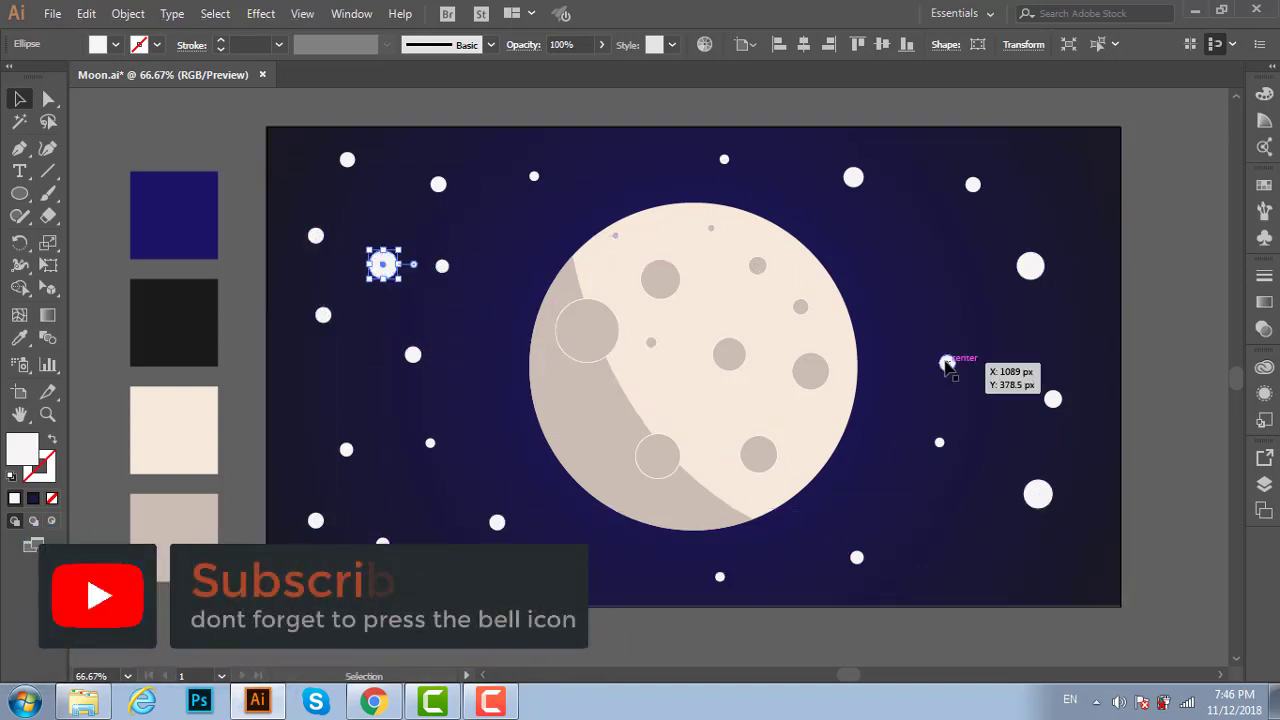
# Duplicate stars to the right corners, below the moon, and a large one at top centre
pyautogui.moveTo(947, 363); pyautogui.dragTo(909, 264)
pyautogui.moveTo(939, 442); pyautogui.dragTo(1076, 184)
pyautogui.moveTo(1053, 397); pyautogui.dragTo(944, 557)
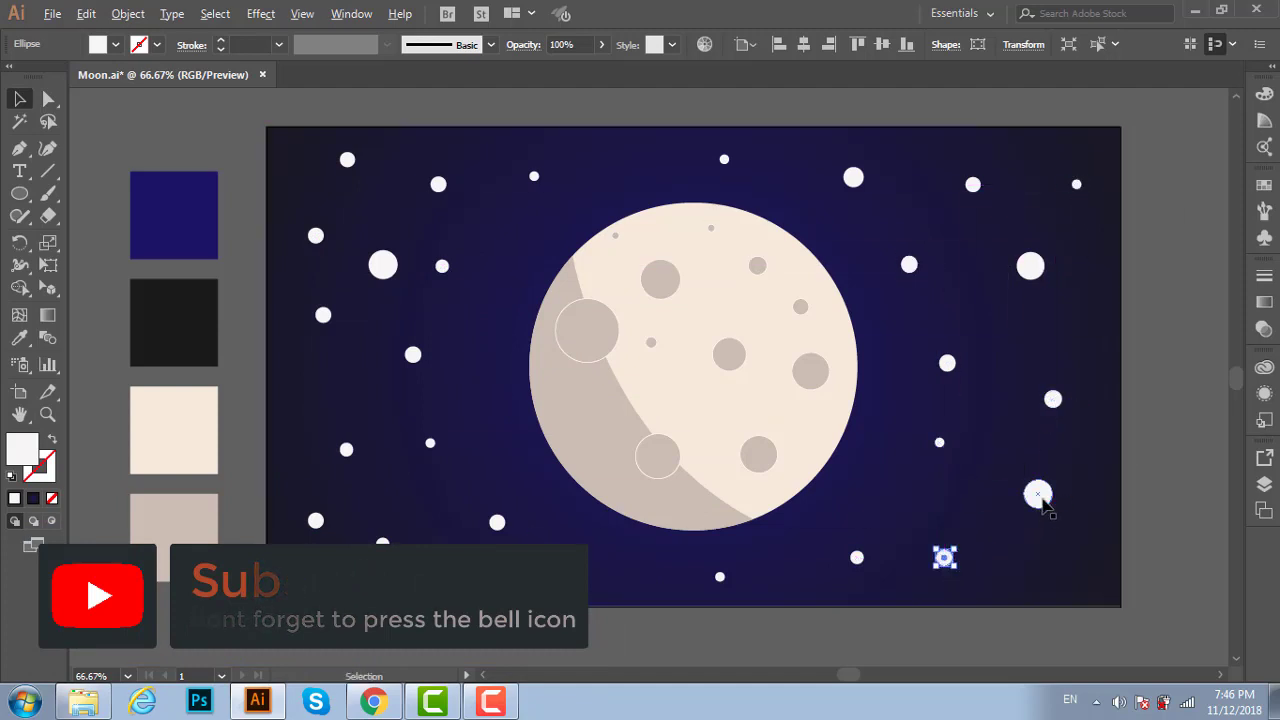
pyautogui.moveTo(1038, 493); pyautogui.dragTo(1071, 568)
pyautogui.click(1171, 417)
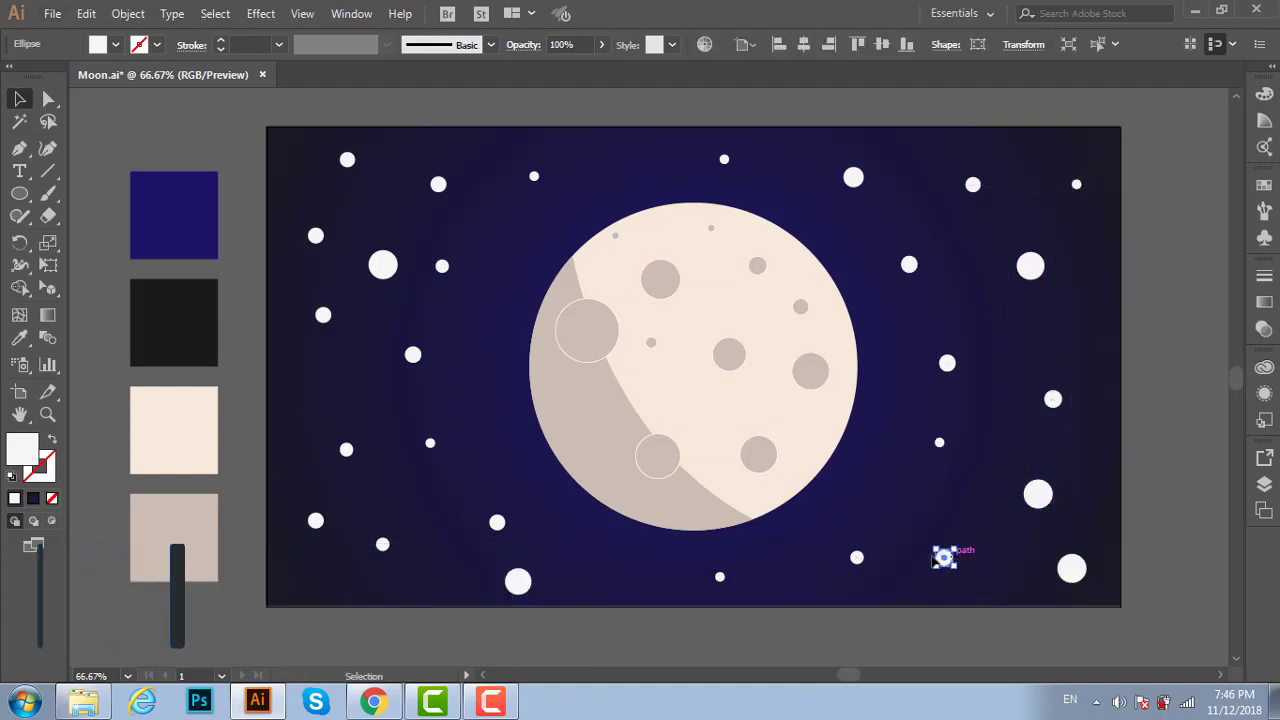
pyautogui.moveTo(944, 557); pyautogui.dragTo(596, 557)
pyautogui.moveTo(518, 581)
pyautogui.mouseDown()
pyautogui.moveTo(557, 200)
pyautogui.moveTo(612, 154)
pyautogui.mouseUp()
pyautogui.click(517, 121)
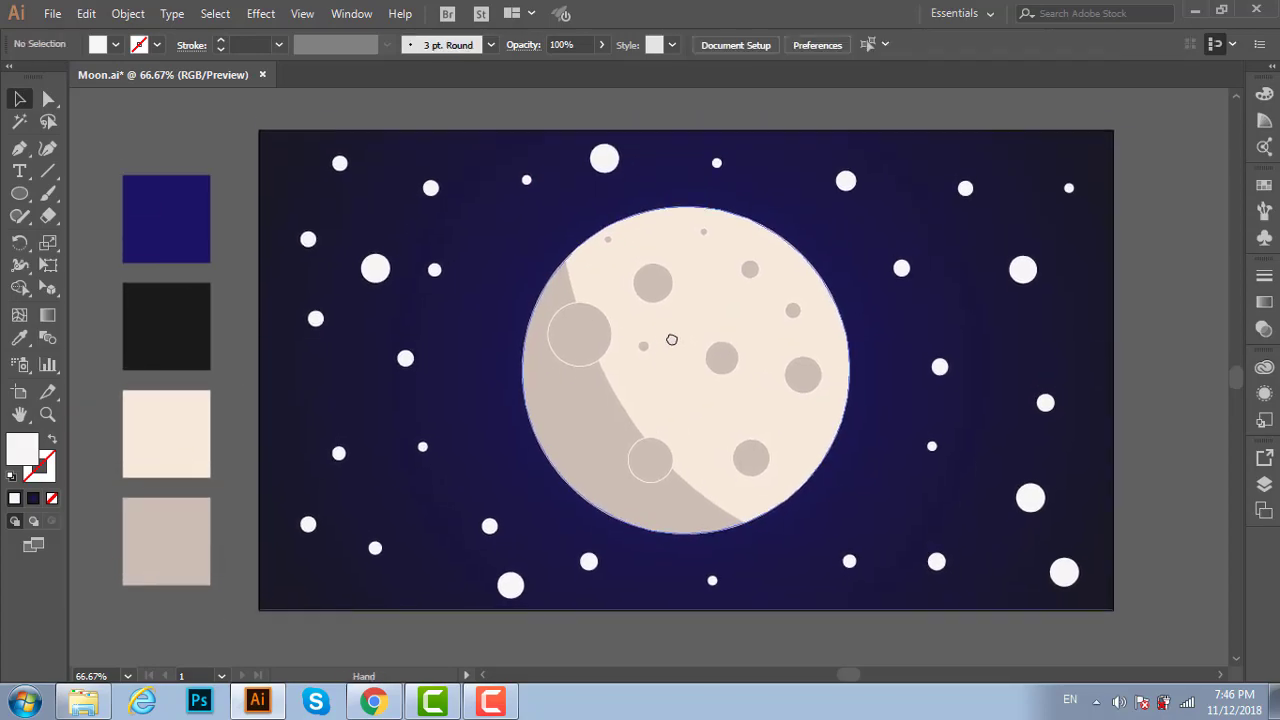